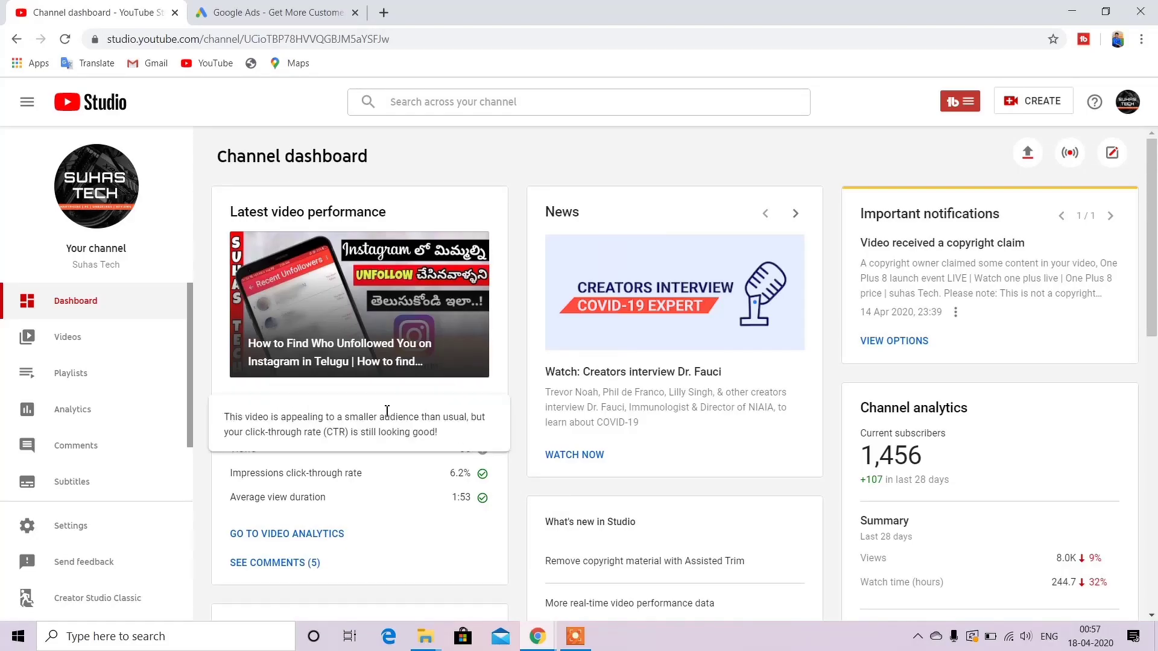
Step: Choose Videos in the YouTube Studio sidebar to list the channel's uploads
{"action": "left_click", "coordinate": [136, 349]}
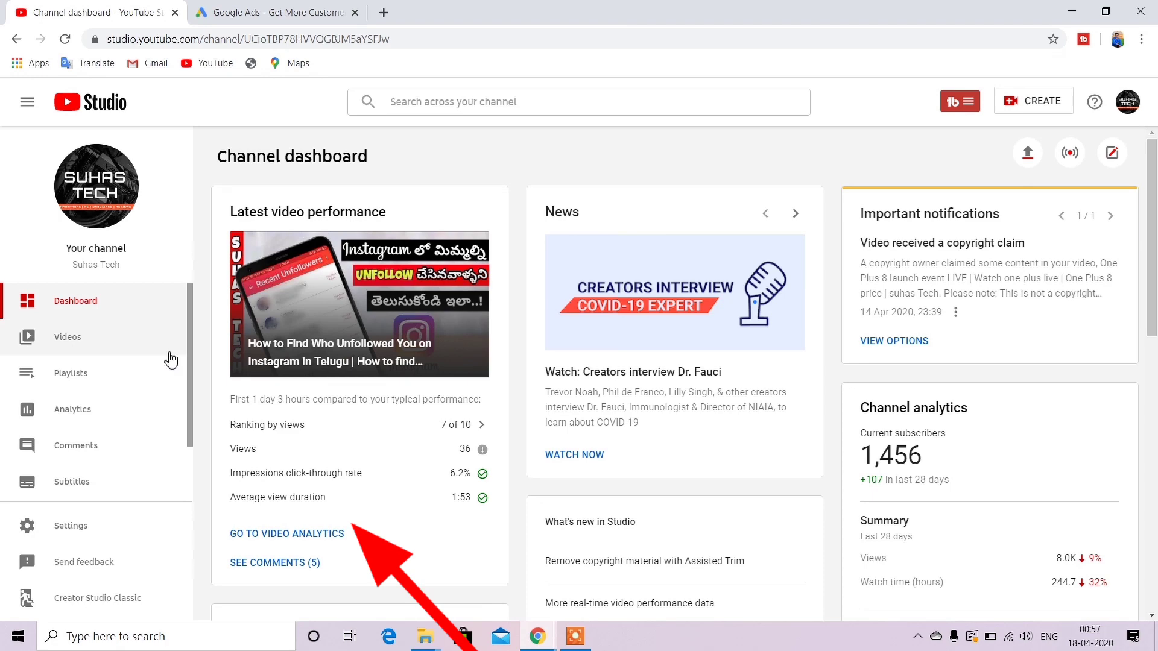
Step: In the videos list, open Options on the latest Instagram unfollowers upload and choose Promote
{"action": "left_click", "coordinate": [135, 350]}
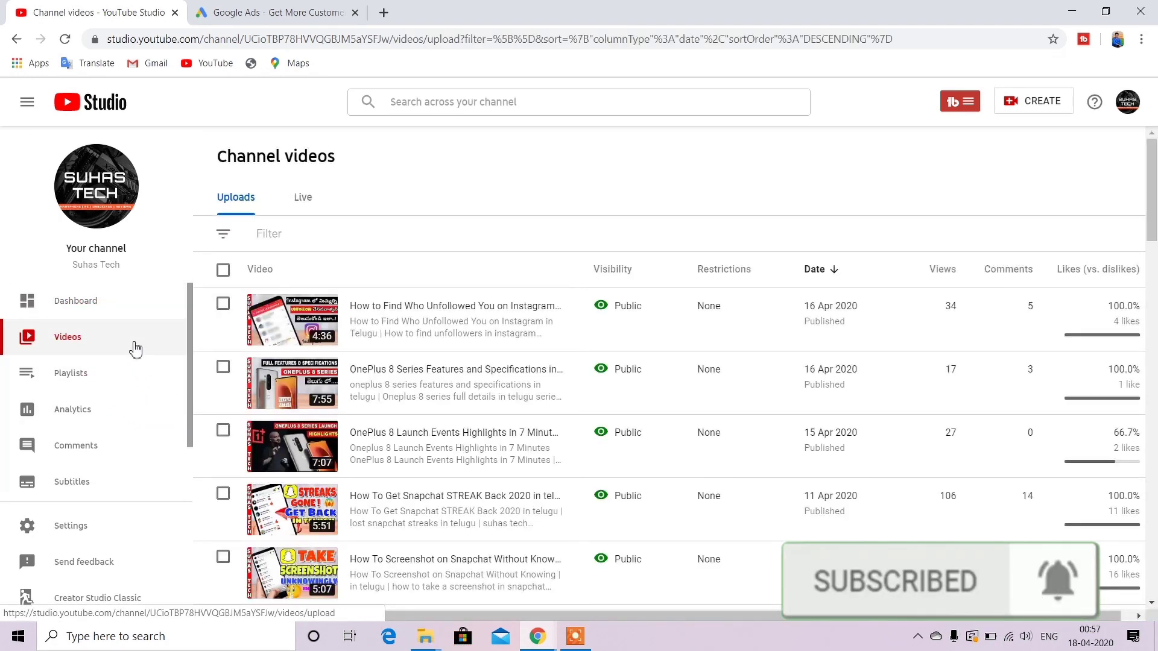
{"action": "scroll", "coordinate": [377, 407], "scroll_direction": "down", "scroll_amount": 4}
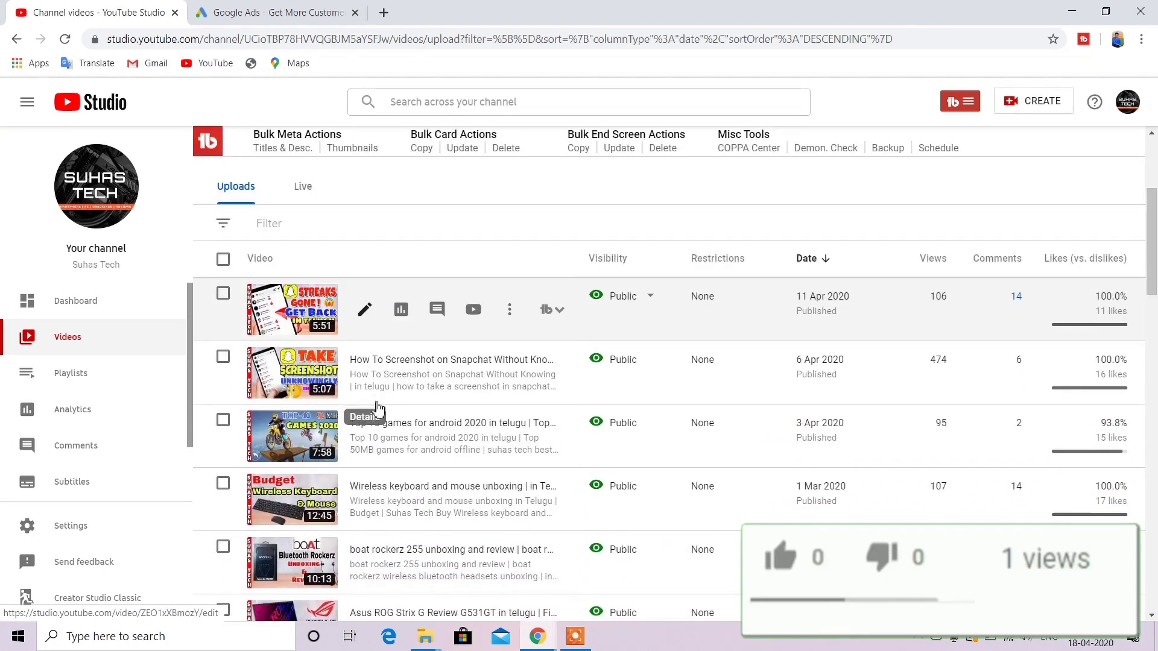
{"action": "scroll", "coordinate": [377, 408], "scroll_direction": "down", "scroll_amount": 3}
{"action": "scroll", "coordinate": [377, 407], "scroll_direction": "up", "scroll_amount": 7}
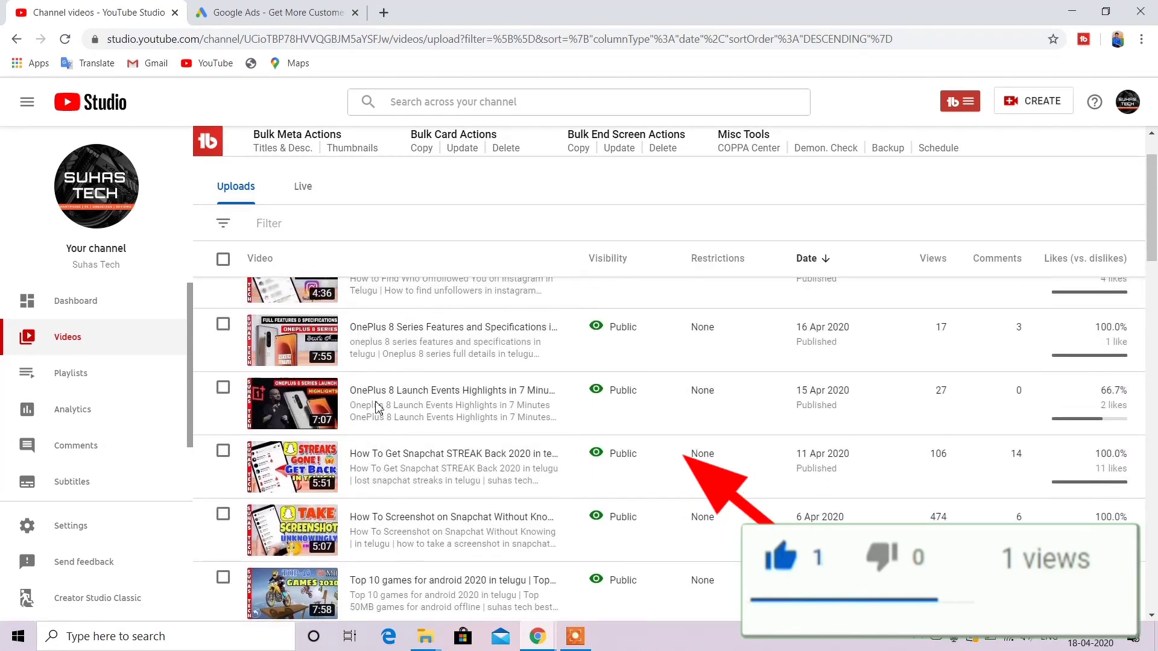
{"action": "scroll", "coordinate": [377, 407], "scroll_direction": "up", "scroll_amount": 2}
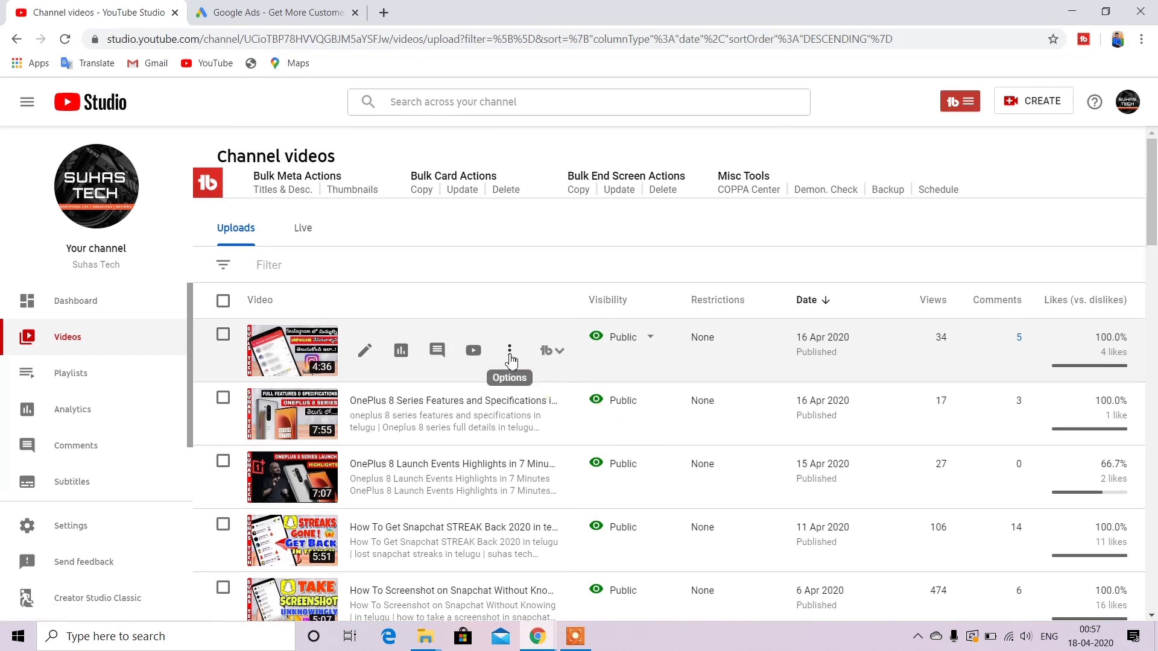
{"action": "left_click", "coordinate": [510, 356]}
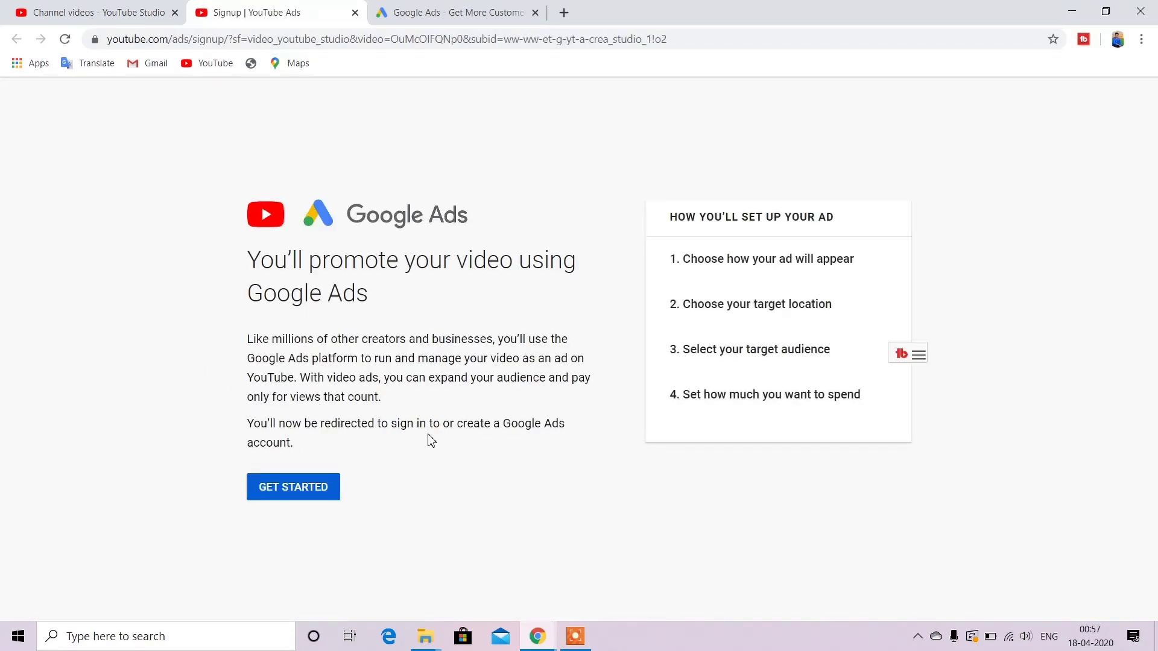
Step: Choose GET STARTED on the YouTube Ads sign-up page to open the video campaign form
{"action": "left_click", "coordinate": [289, 499]}
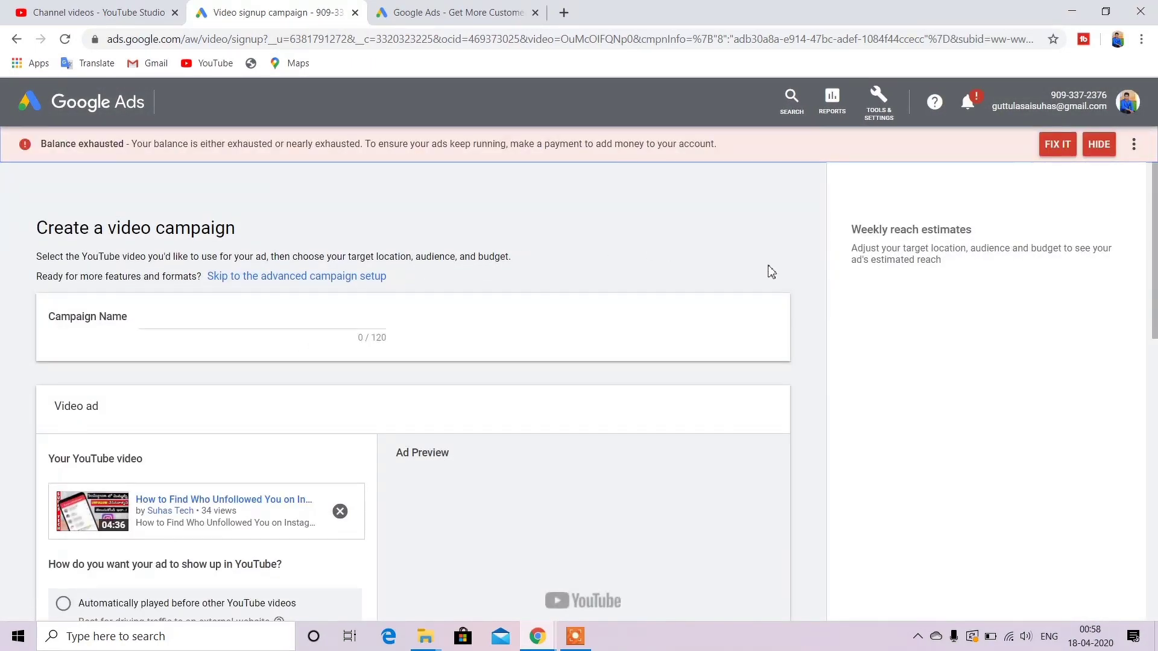
Step: Enter the channel's name as the campaign name, using 10 of 120 characters
{"action": "scroll", "coordinate": [620, 285], "scroll_direction": "down", "scroll_amount": 10}
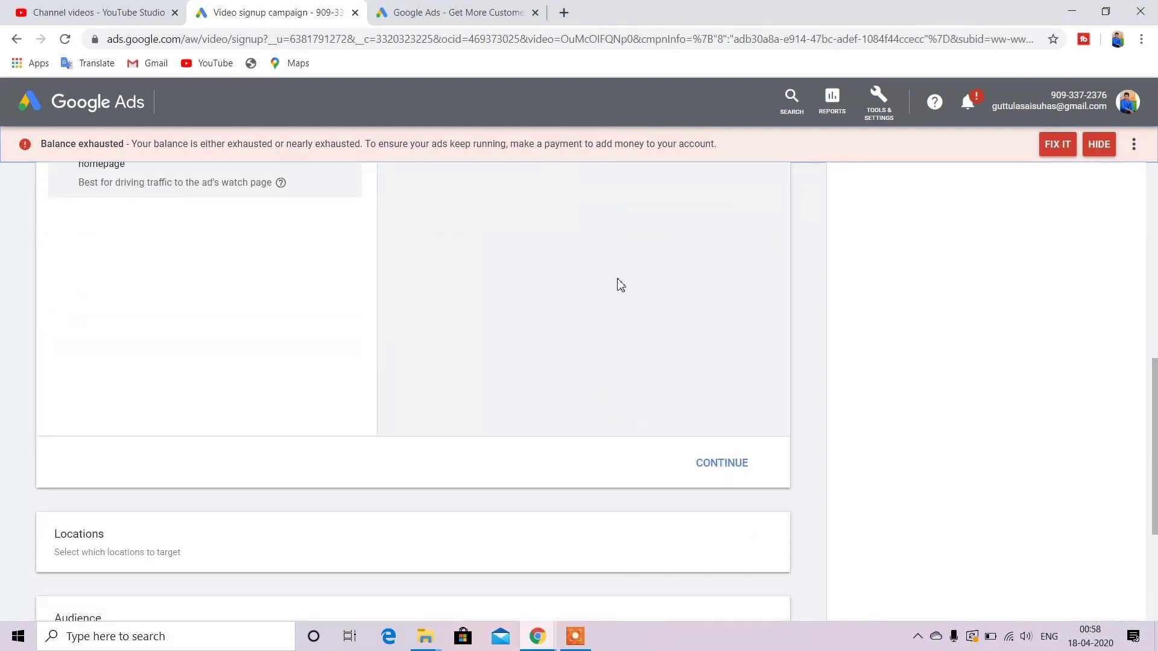
{"action": "scroll", "coordinate": [621, 285], "scroll_direction": "down", "scroll_amount": 2}
{"action": "scroll", "coordinate": [621, 284], "scroll_direction": "up", "scroll_amount": 12}
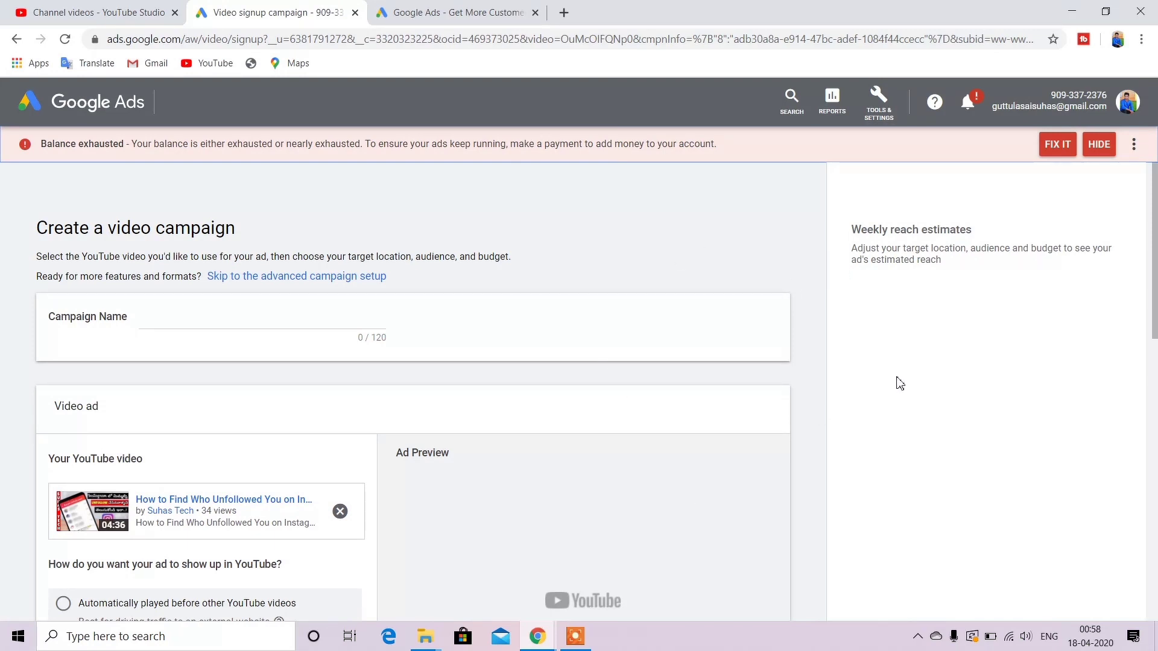
{"action": "left_click", "coordinate": [576, 637]}
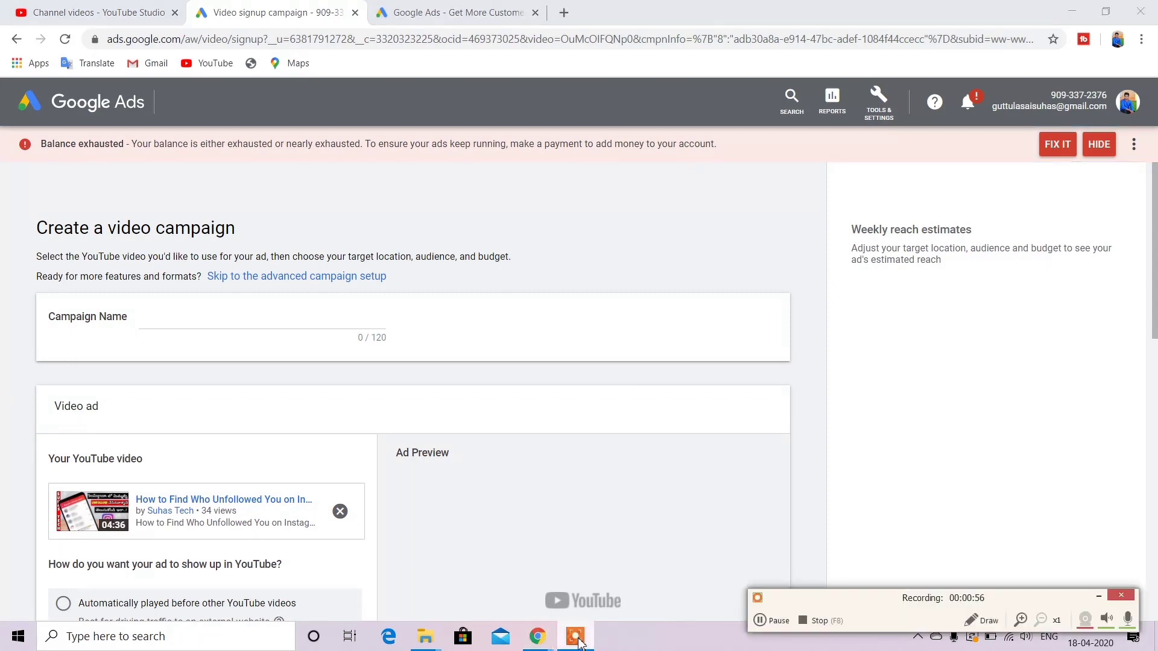
{"action": "left_click", "coordinate": [780, 621]}
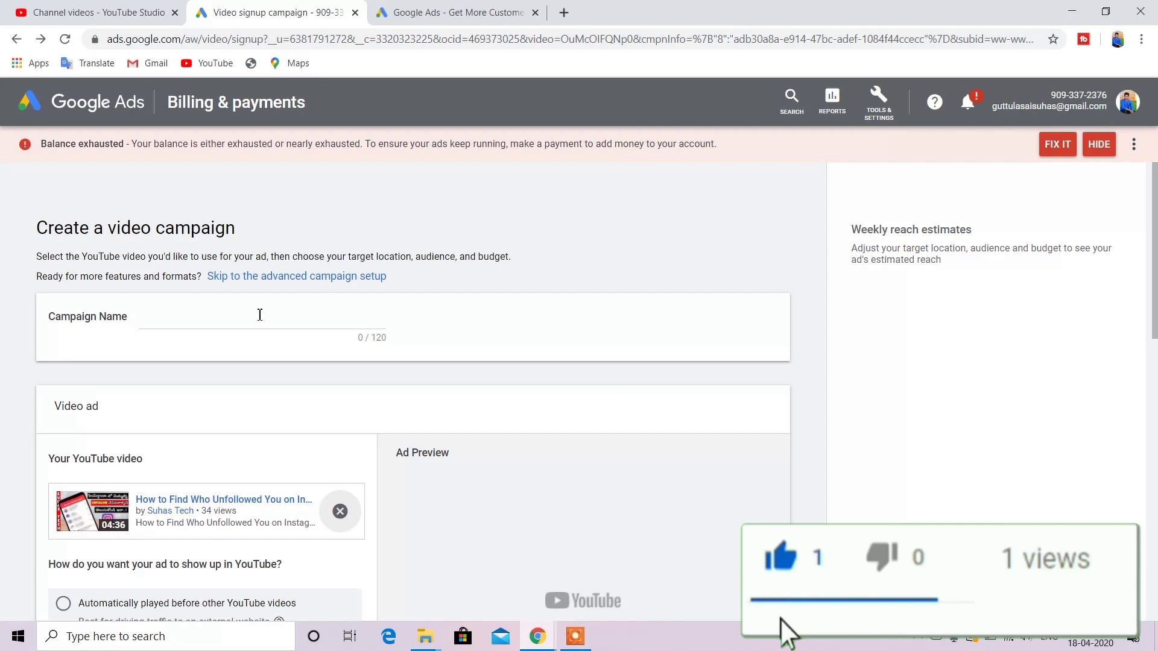
{"action": "left_click", "coordinate": [260, 315]}
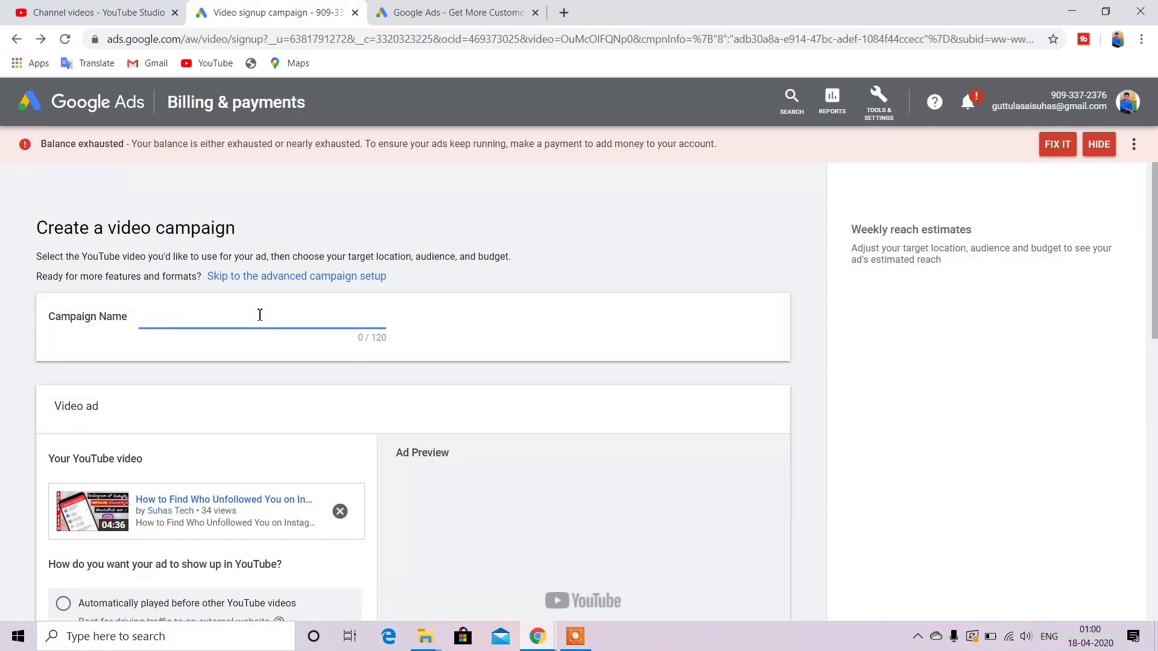
{"action": "key", "text": "XF86KbdBrightnessUp"}
{"action": "scroll", "coordinate": [199, 413], "scroll_direction": "down", "scroll_amount": 3}
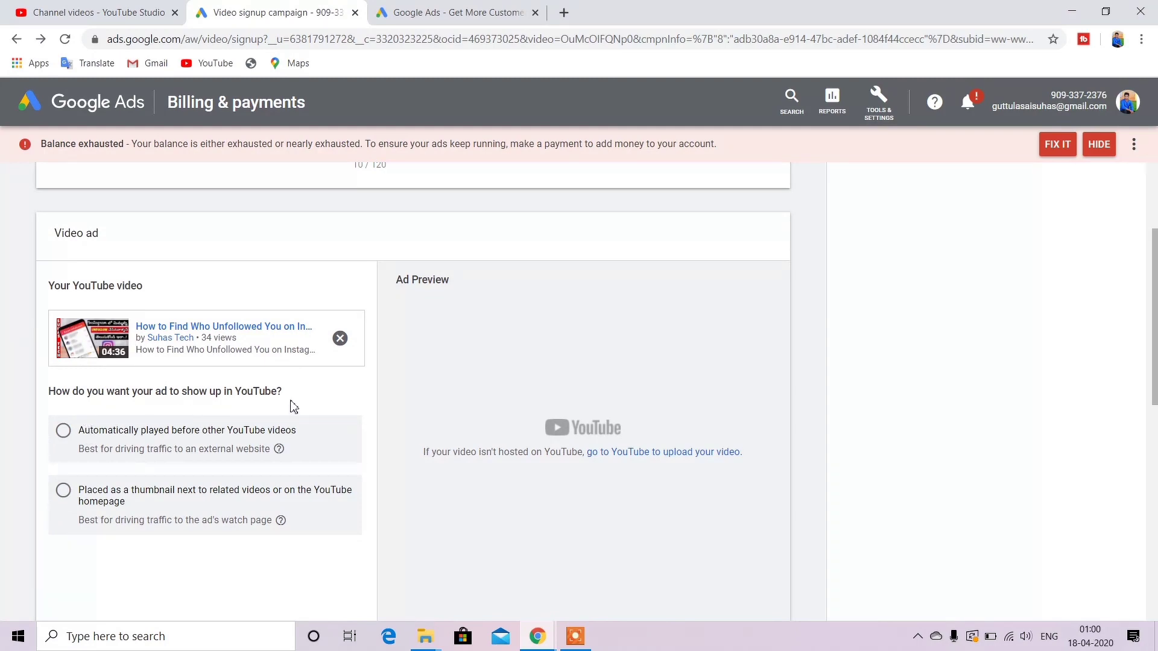
Step: Set the ad format to play automatically before other YouTube videos
{"action": "left_click", "coordinate": [64, 431]}
{"action": "scroll", "coordinate": [128, 500], "scroll_direction": "down", "scroll_amount": 4}
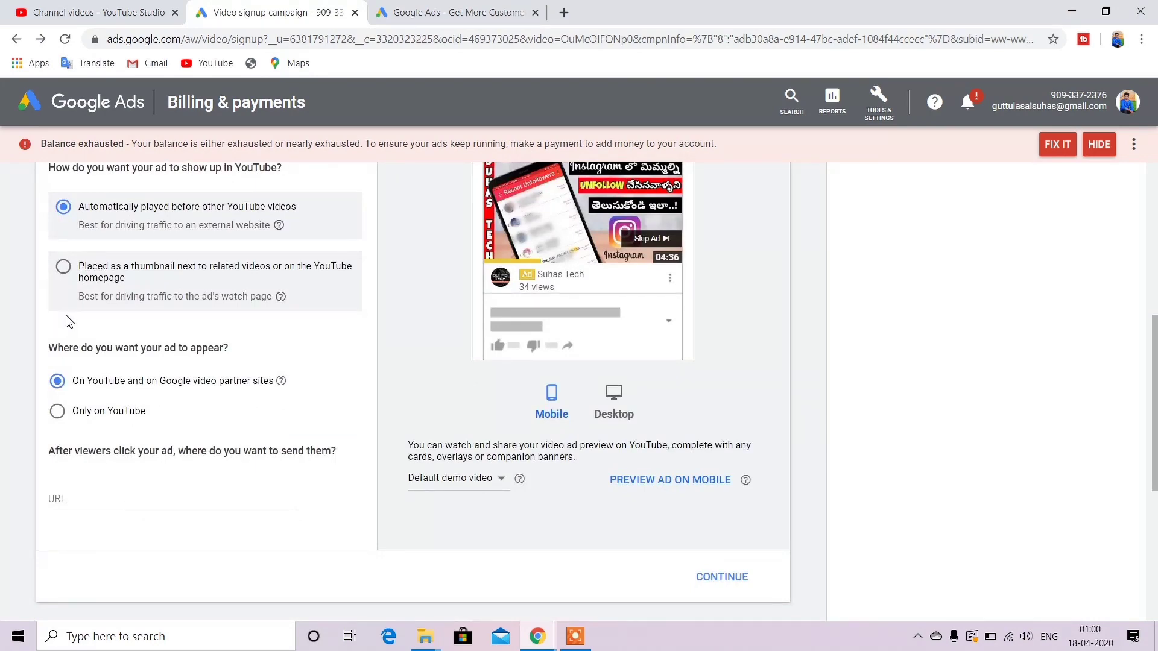
{"action": "scroll", "coordinate": [64, 322], "scroll_direction": "up", "scroll_amount": 2}
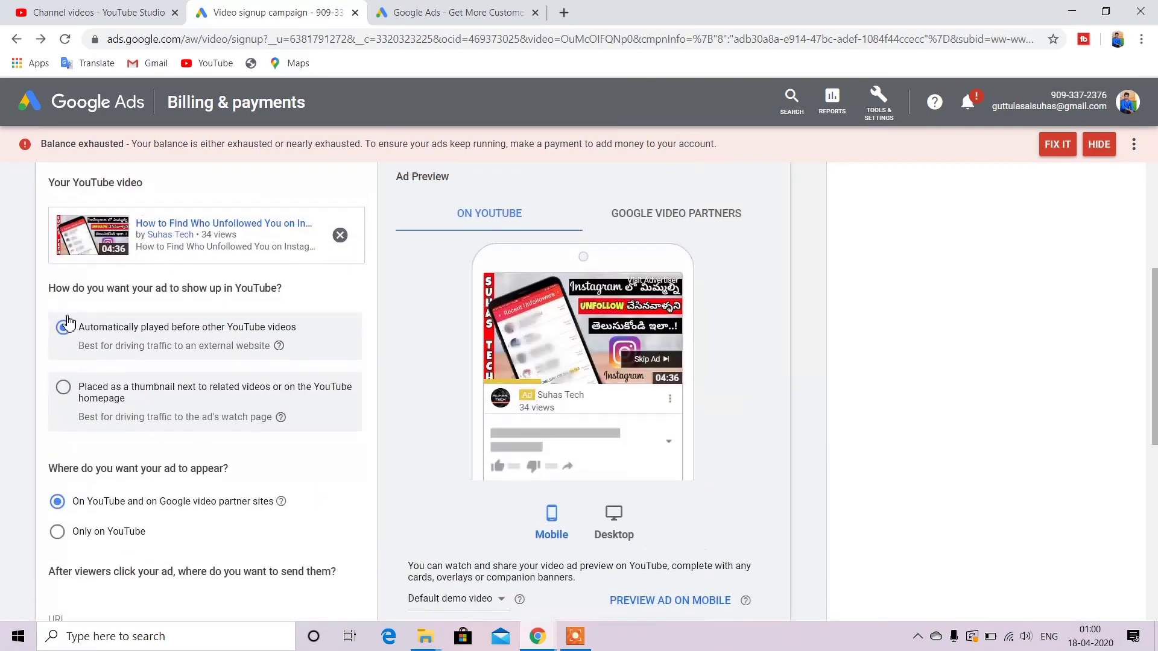
{"action": "left_click", "coordinate": [63, 389]}
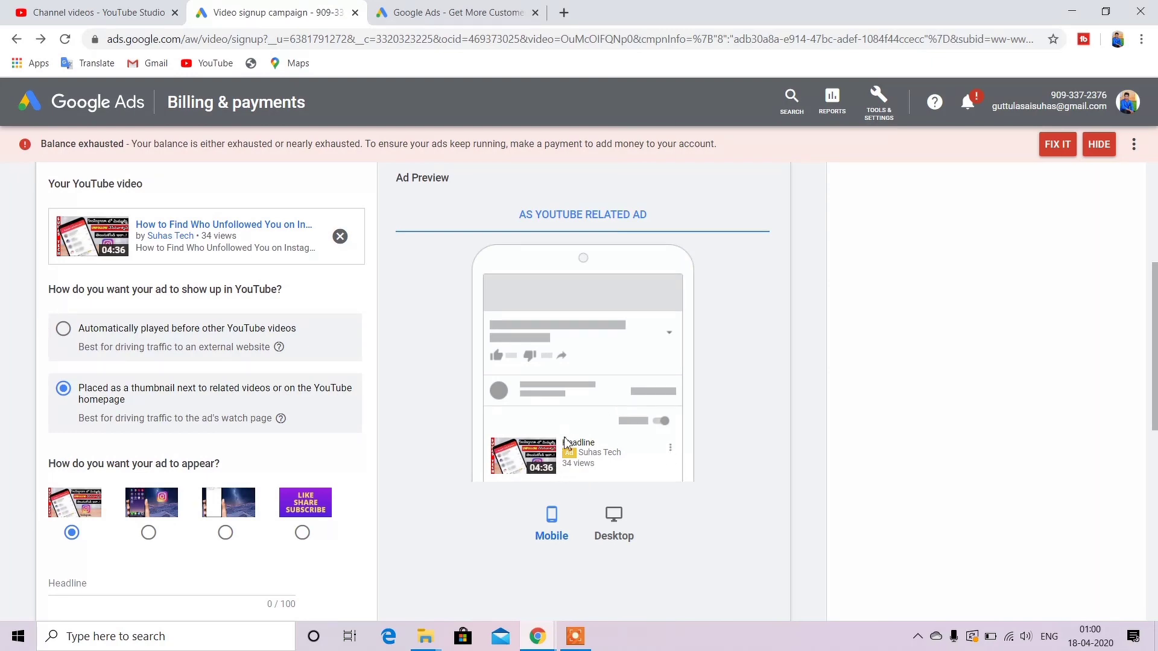
{"action": "left_click", "coordinate": [64, 330]}
{"action": "scroll", "coordinate": [161, 398], "scroll_direction": "down", "scroll_amount": 2}
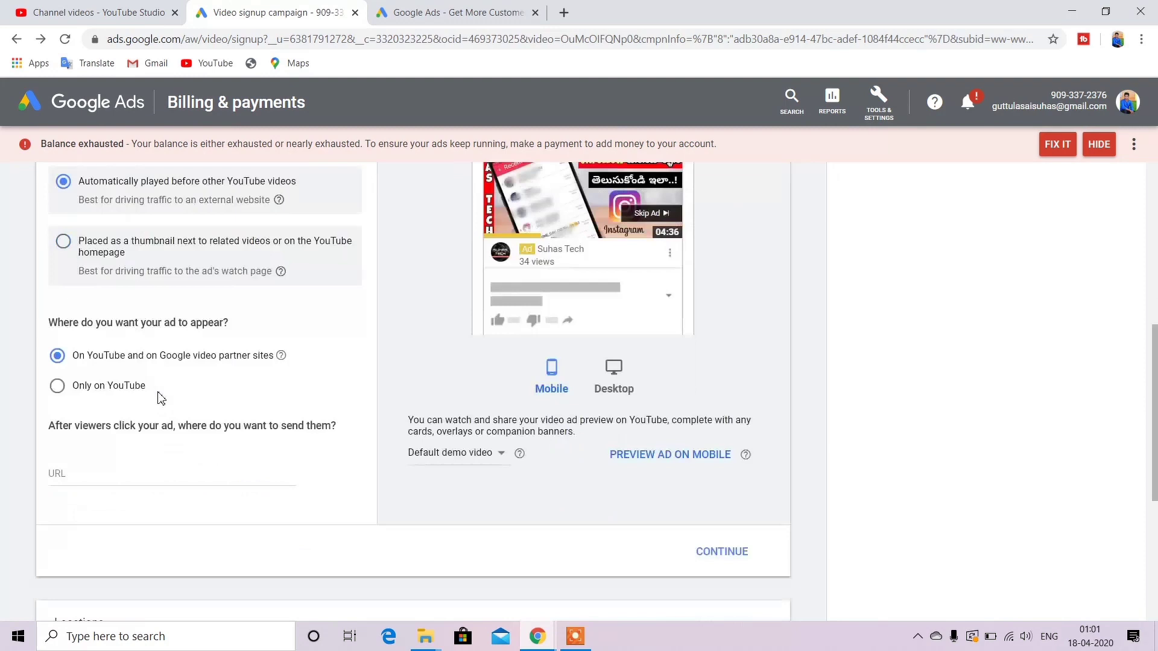
{"action": "scroll", "coordinate": [160, 397], "scroll_direction": "down", "scroll_amount": 1}
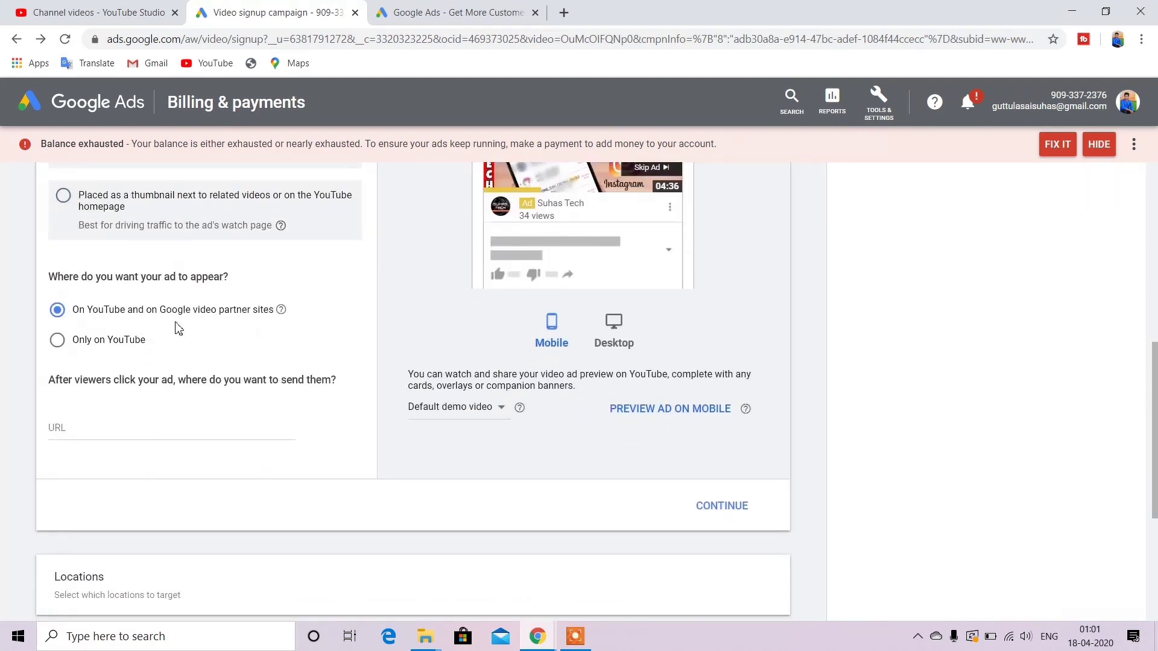
Step: Show the ad only on YouTube and check its desktop and mobile previews
{"action": "left_click", "coordinate": [65, 342]}
{"action": "scroll", "coordinate": [605, 336], "scroll_direction": "up", "scroll_amount": 1}
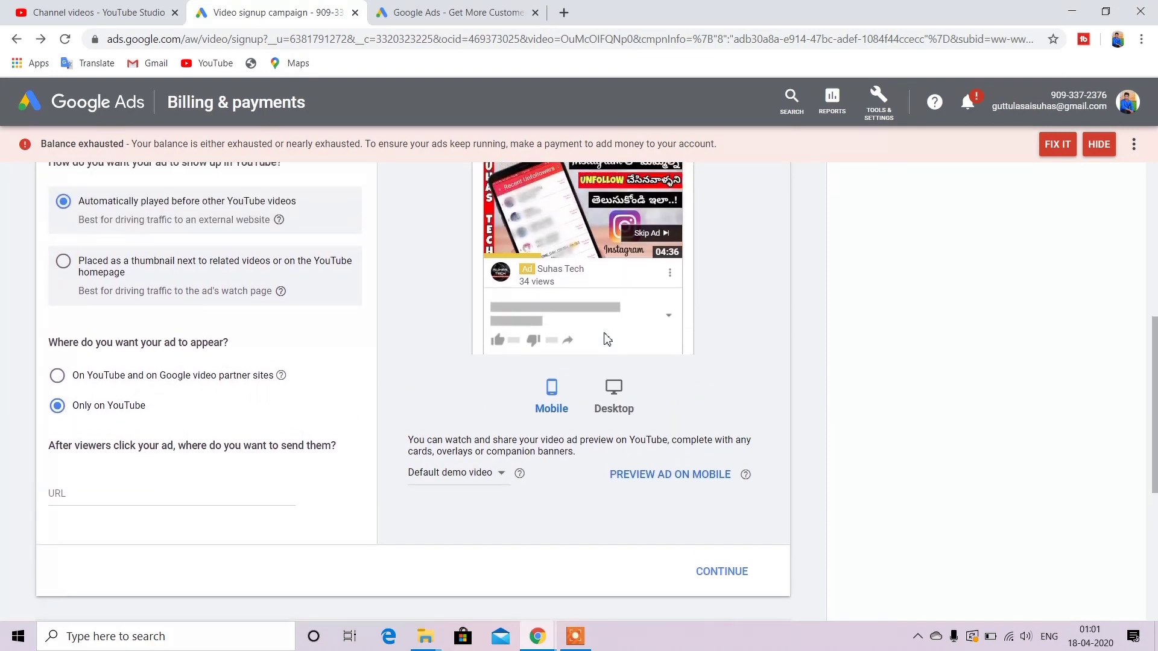
{"action": "left_click", "coordinate": [603, 407]}
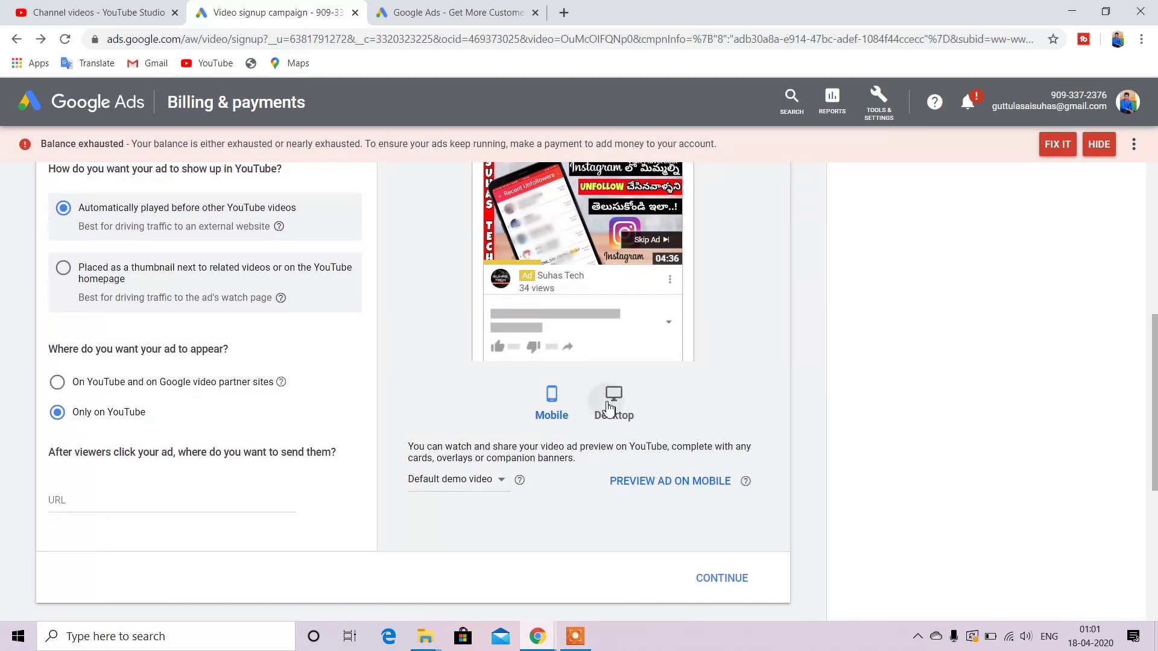
{"action": "left_click", "coordinate": [552, 398]}
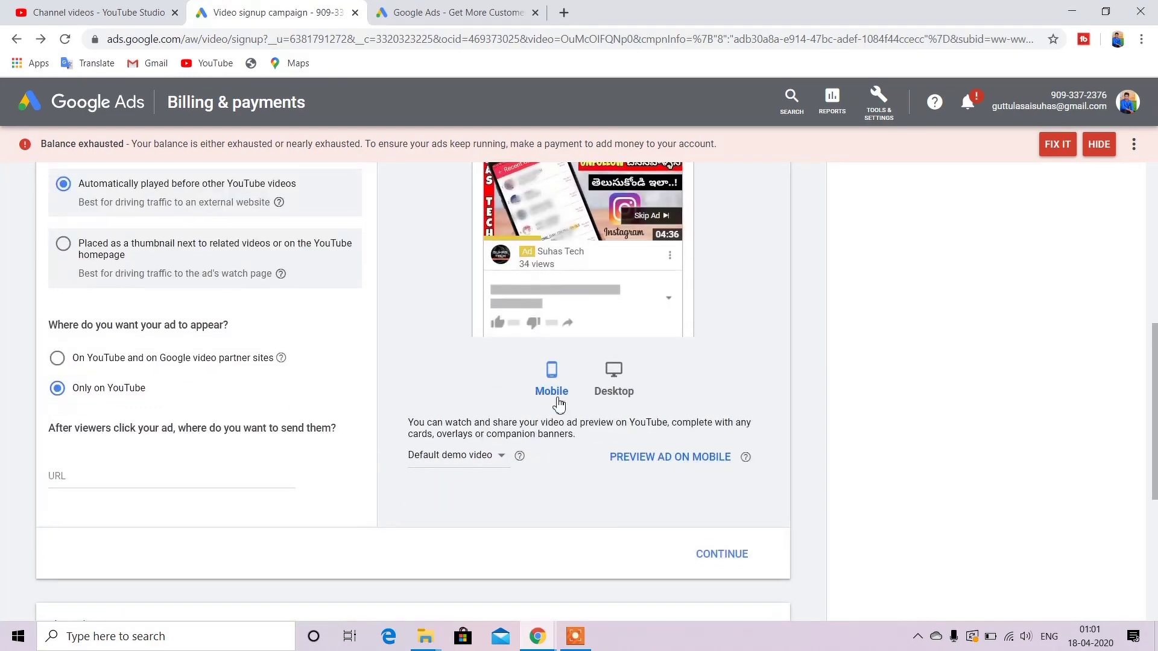
{"action": "scroll", "coordinate": [553, 401], "scroll_direction": "down", "scroll_amount": 3}
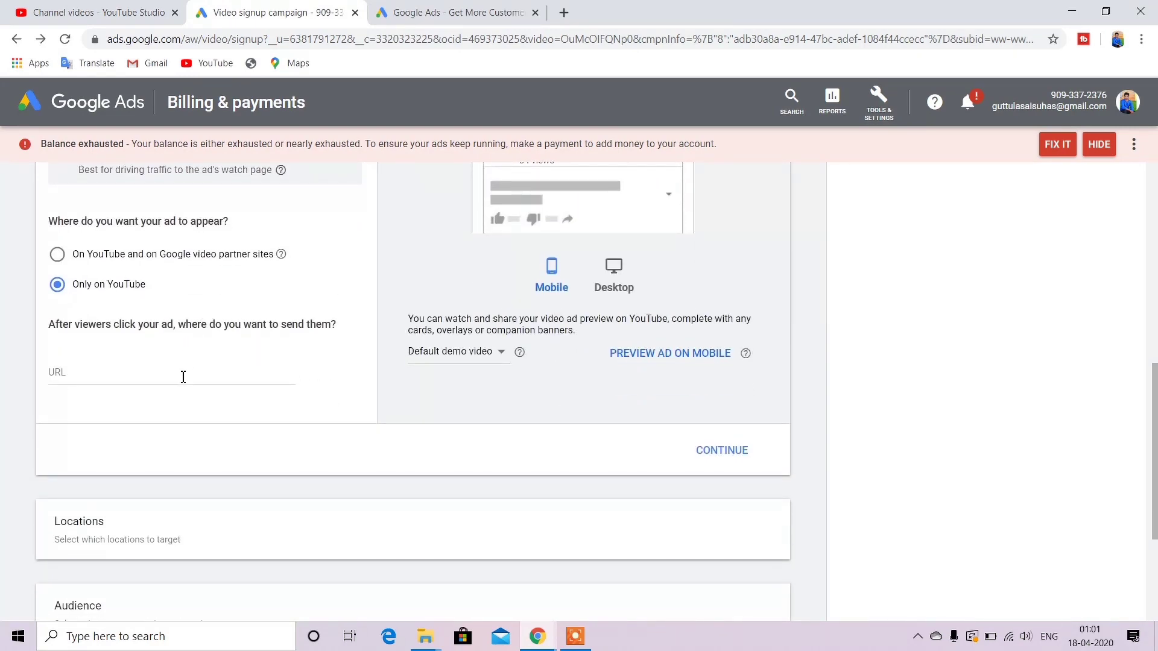
Step: Enter the channel's youtube.com address as the ad's destination URL, fixing typos
{"action": "left_click", "coordinate": [182, 376]}
{"action": "type", "text": "yout"}
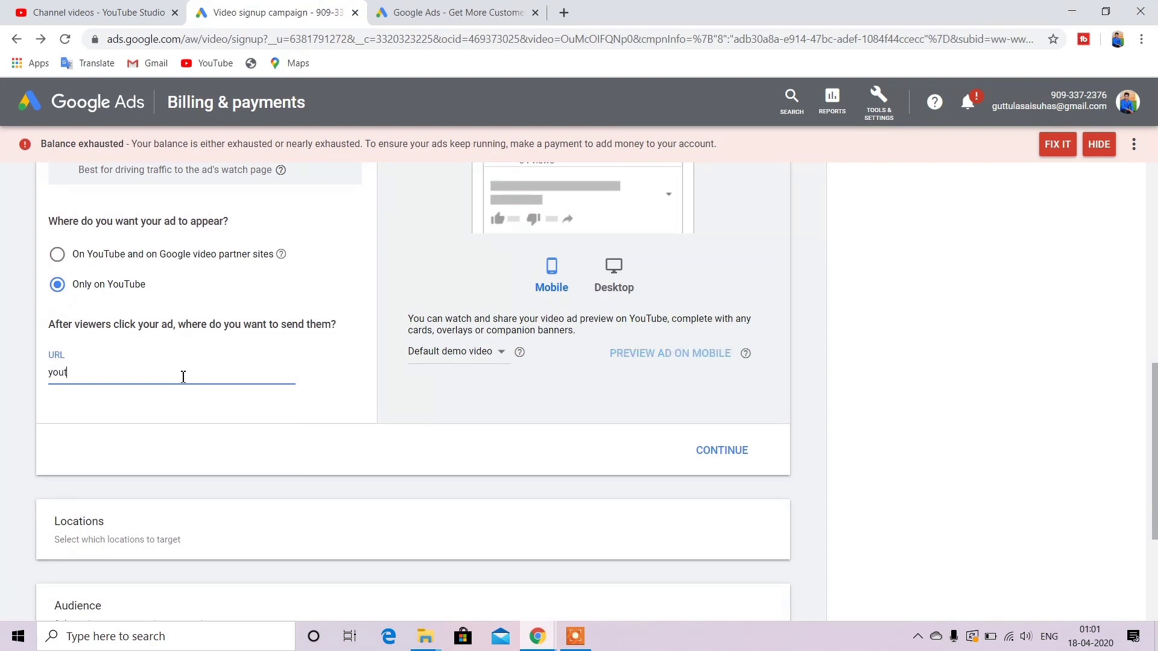
{"action": "type", "text": "ube"}
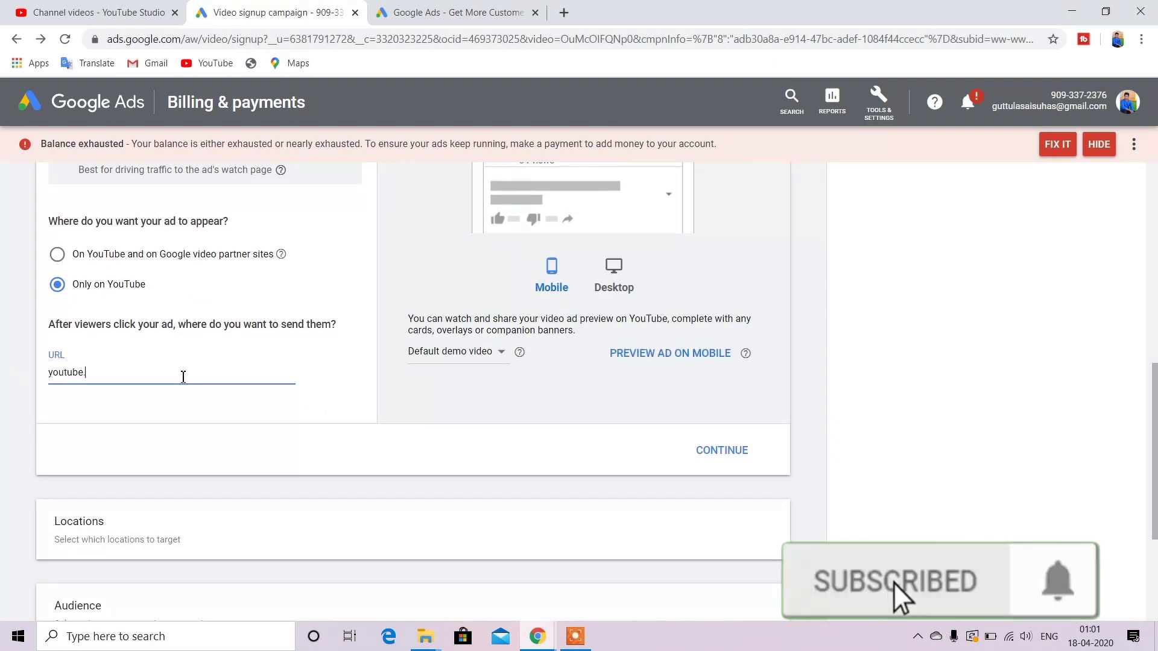
{"action": "type", "text": ".com?su"}
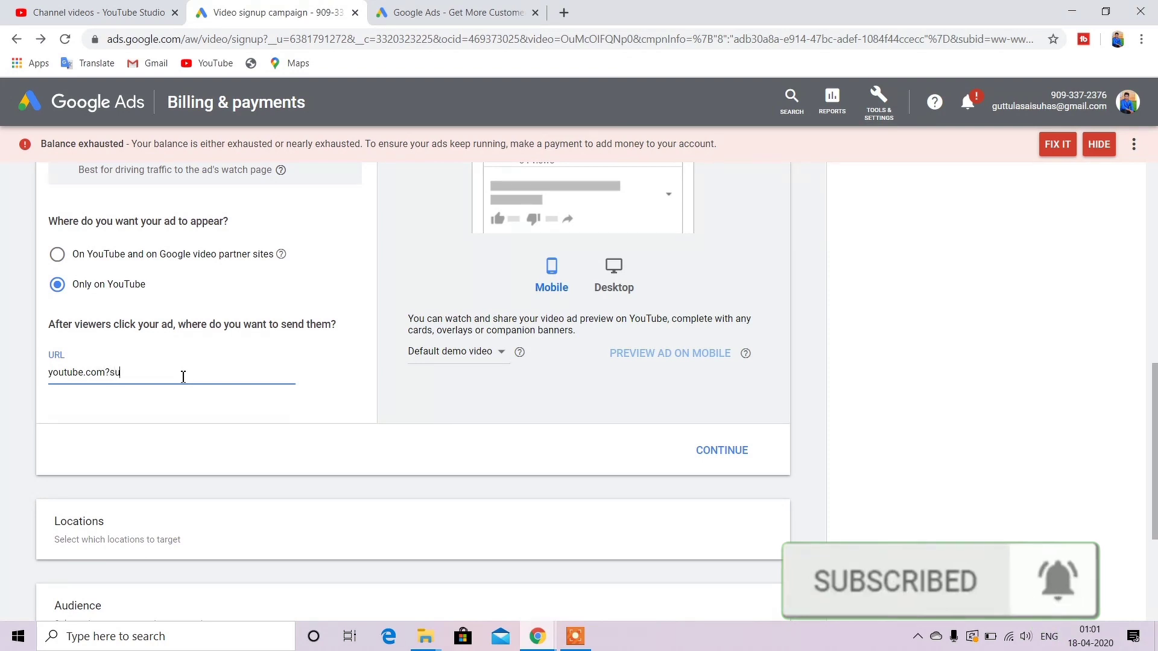
{"action": "type", "text": "hastw"}
{"action": "key", "text": "BackSpace"}
{"action": "type", "text": "e"}
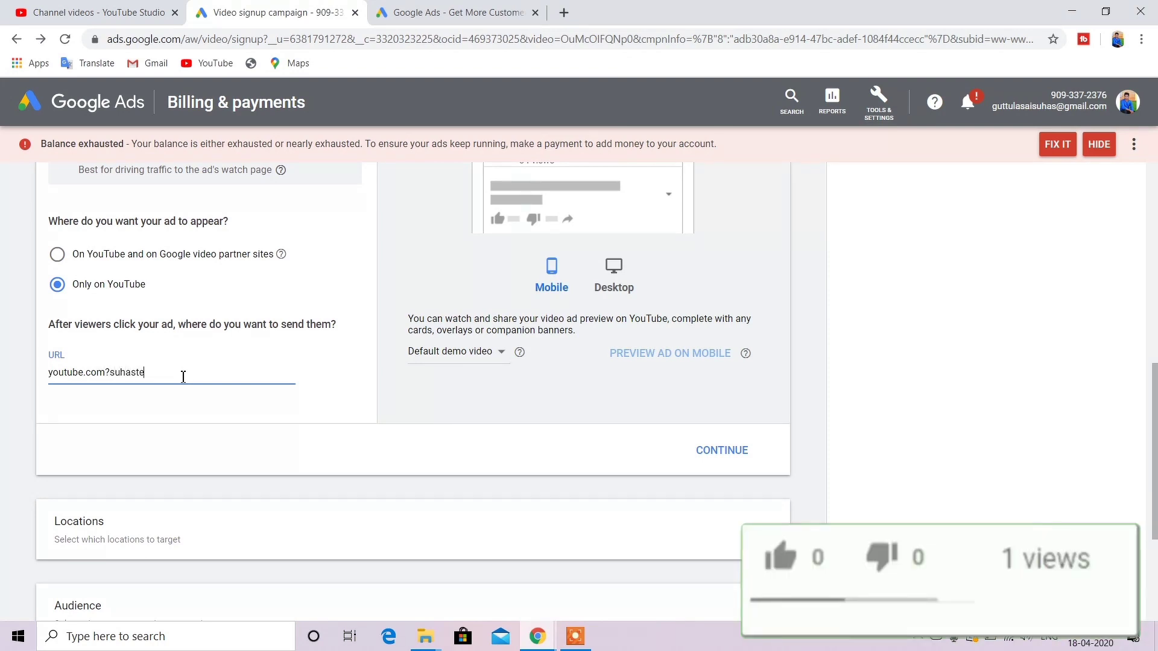
{"action": "key", "text": "BackSpace"}
{"action": "key", "text": "BackSpace"}
{"action": "key", "text": "BackSpace"}
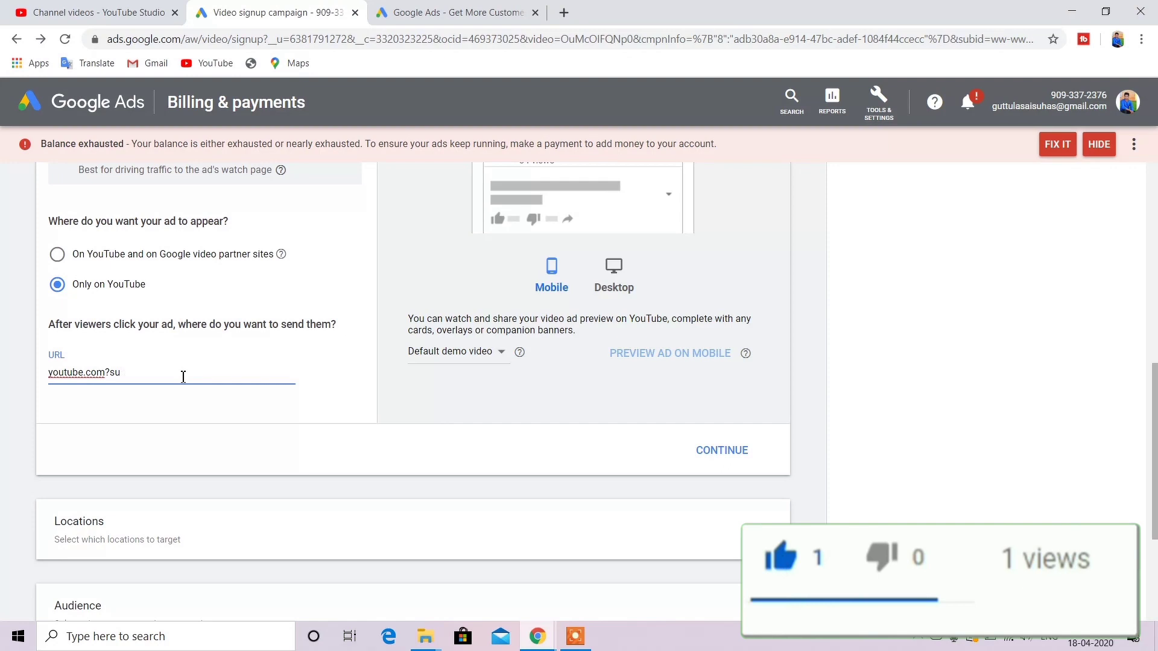
{"action": "key", "text": "BackSpace"}
{"action": "type", "text": "/"}
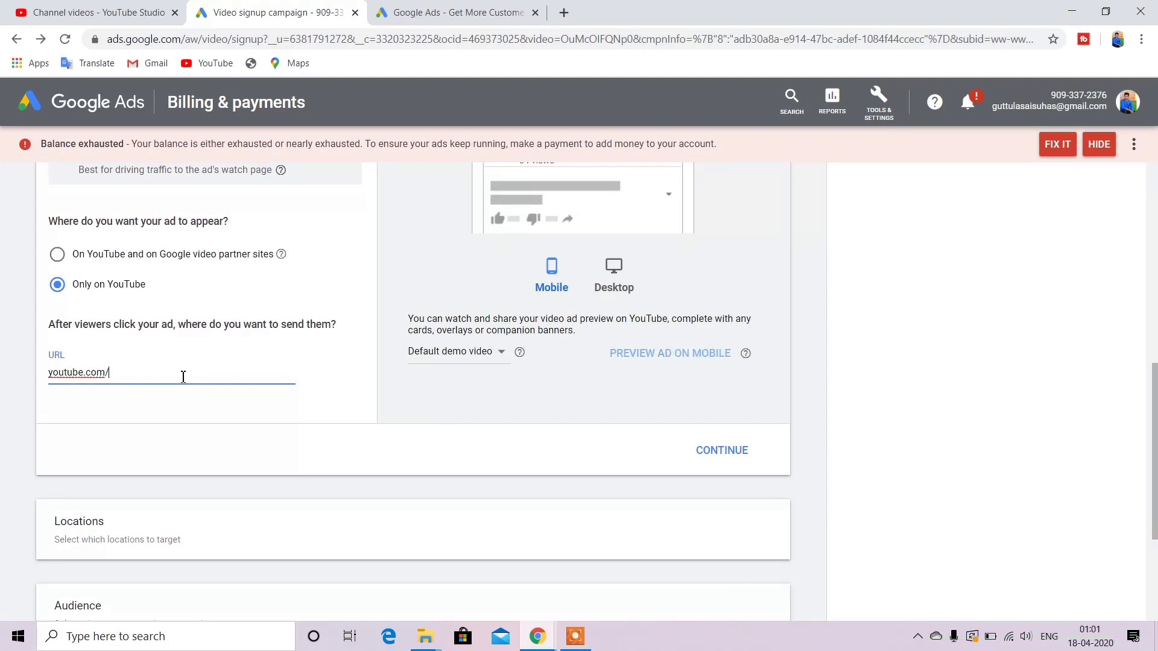
{"action": "type", "text": "suhastech"}
{"action": "scroll", "coordinate": [201, 404], "scroll_direction": "up", "scroll_amount": 2}
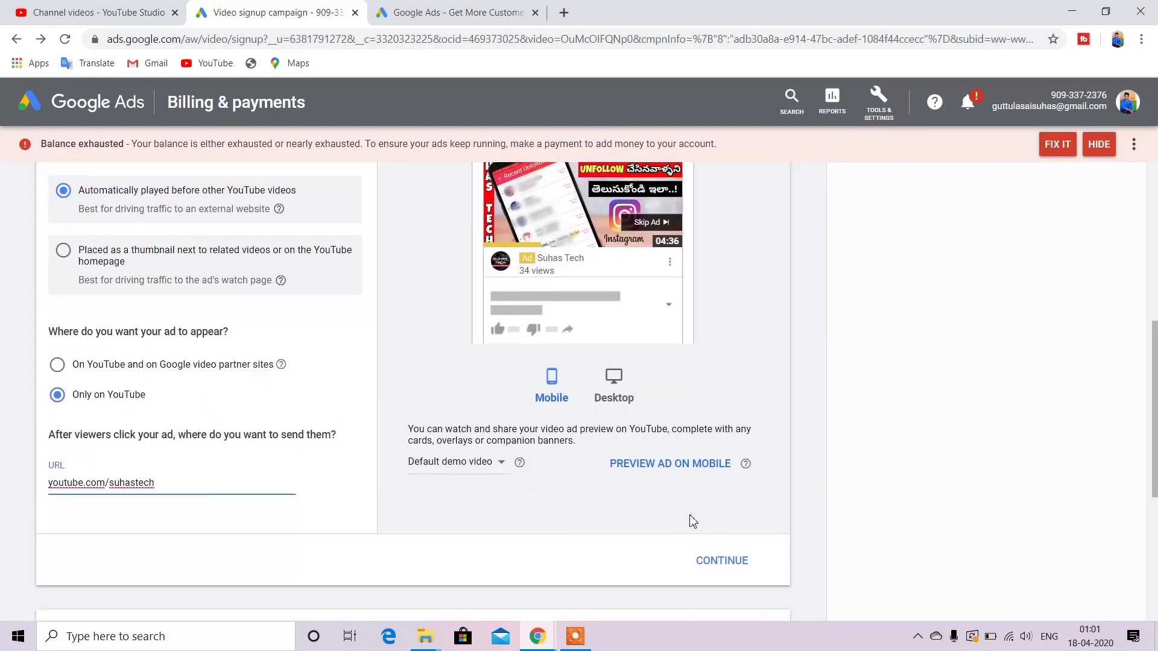
Step: Add Telangana and Andhra Pradesh as the campaign's target locations
{"action": "left_click", "coordinate": [702, 558]}
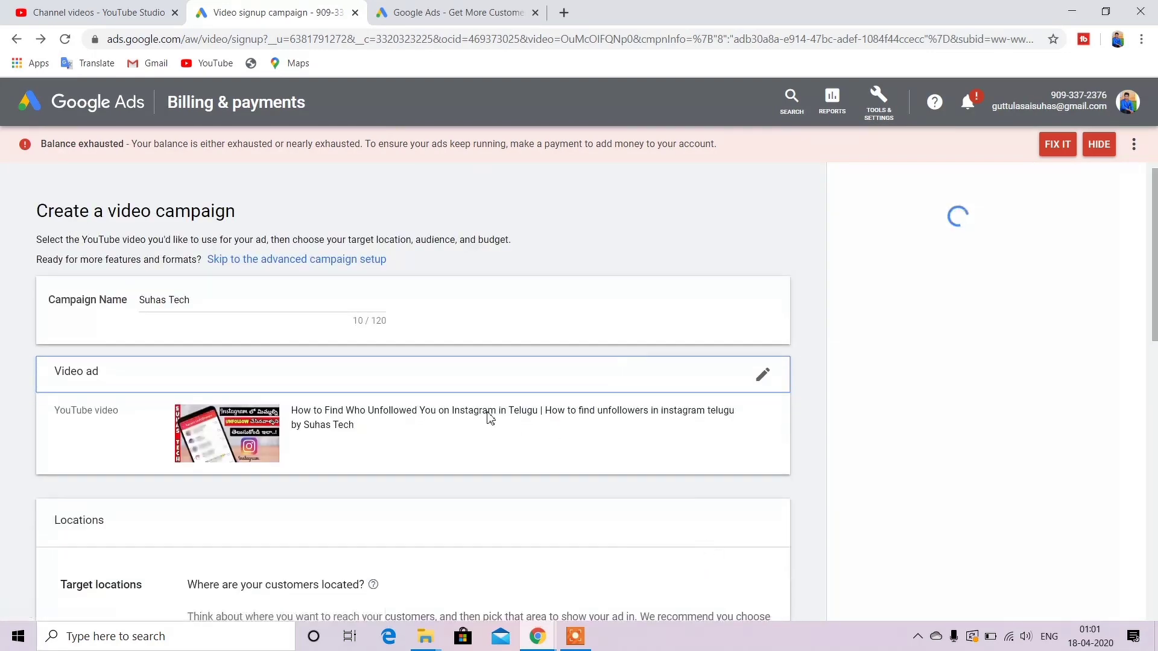
{"action": "scroll", "coordinate": [557, 403], "scroll_direction": "down", "scroll_amount": 5}
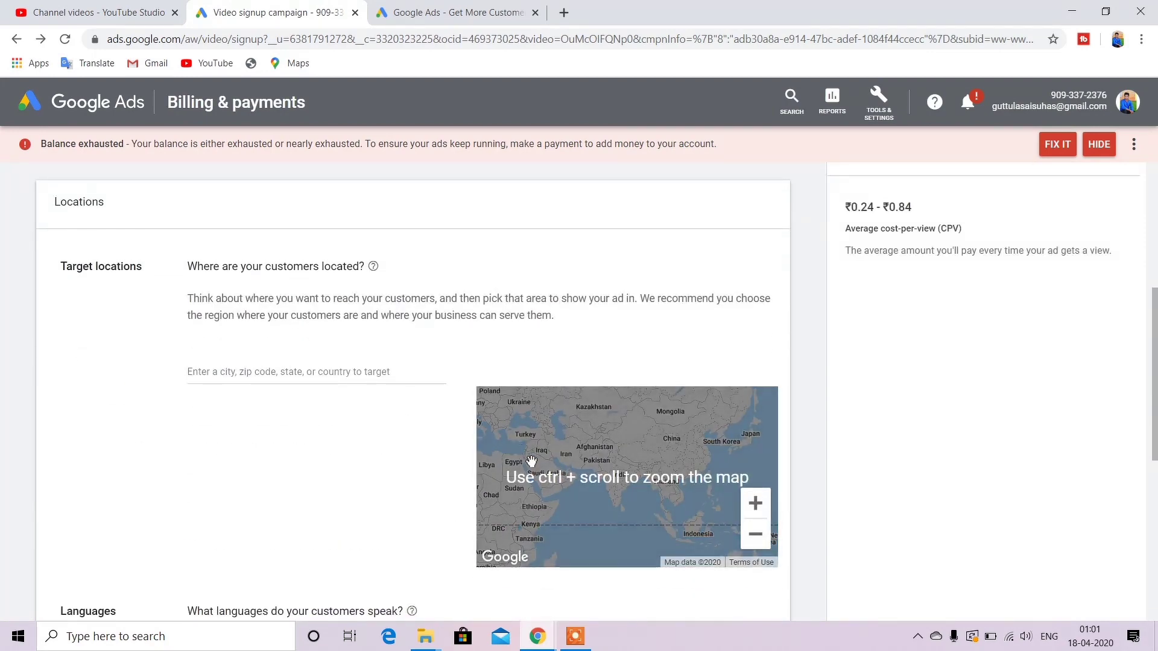
{"action": "left_click", "coordinate": [372, 374]}
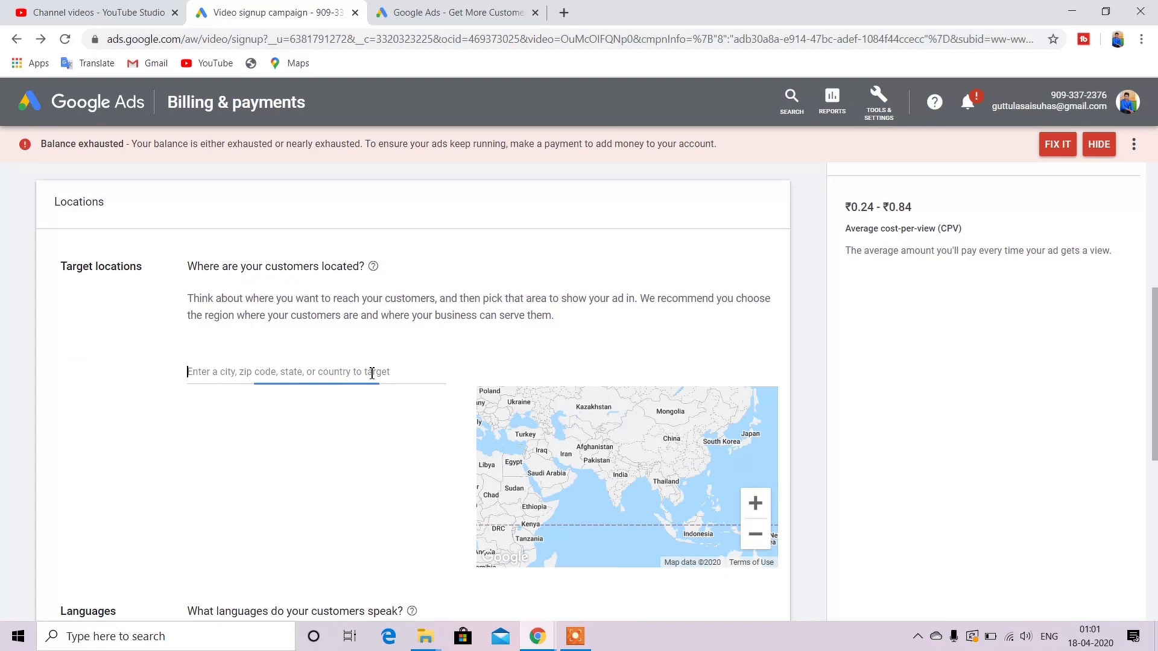
{"action": "type", "text": "telangana"}
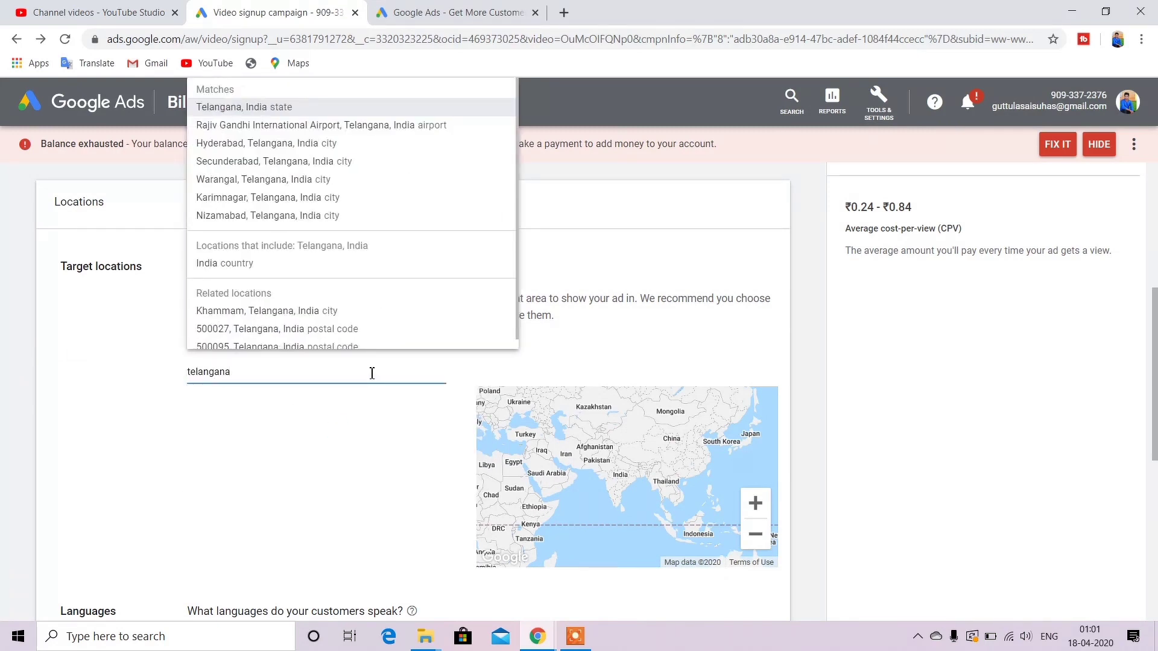
{"action": "left_click", "coordinate": [380, 111]}
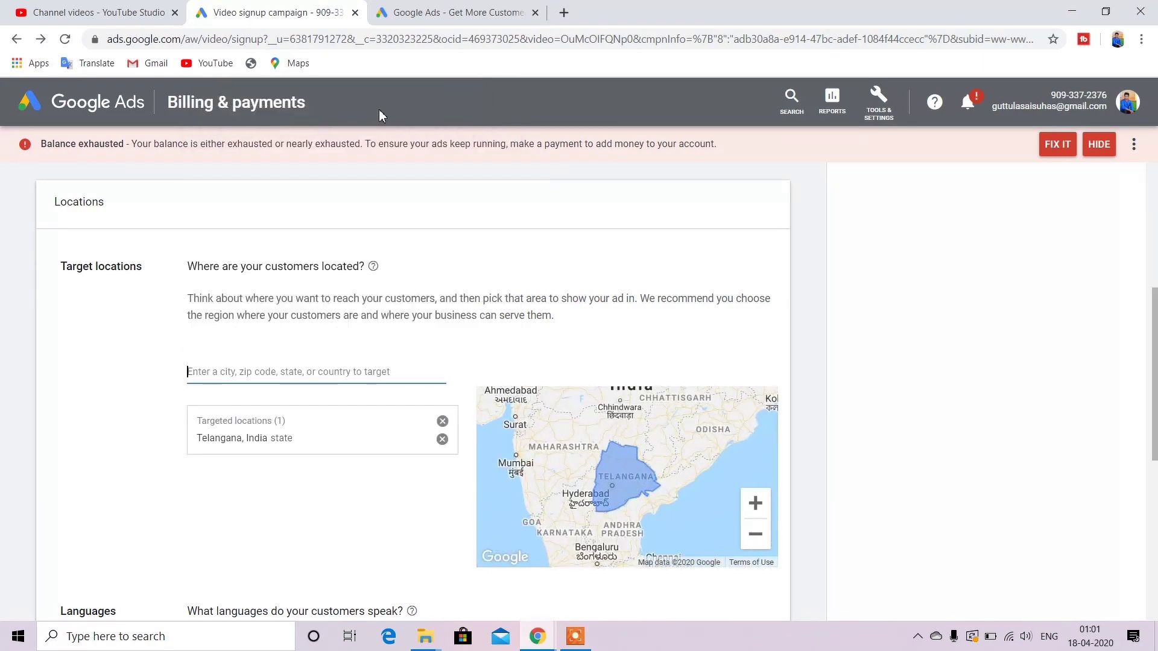
{"action": "type", "text": "andhra"}
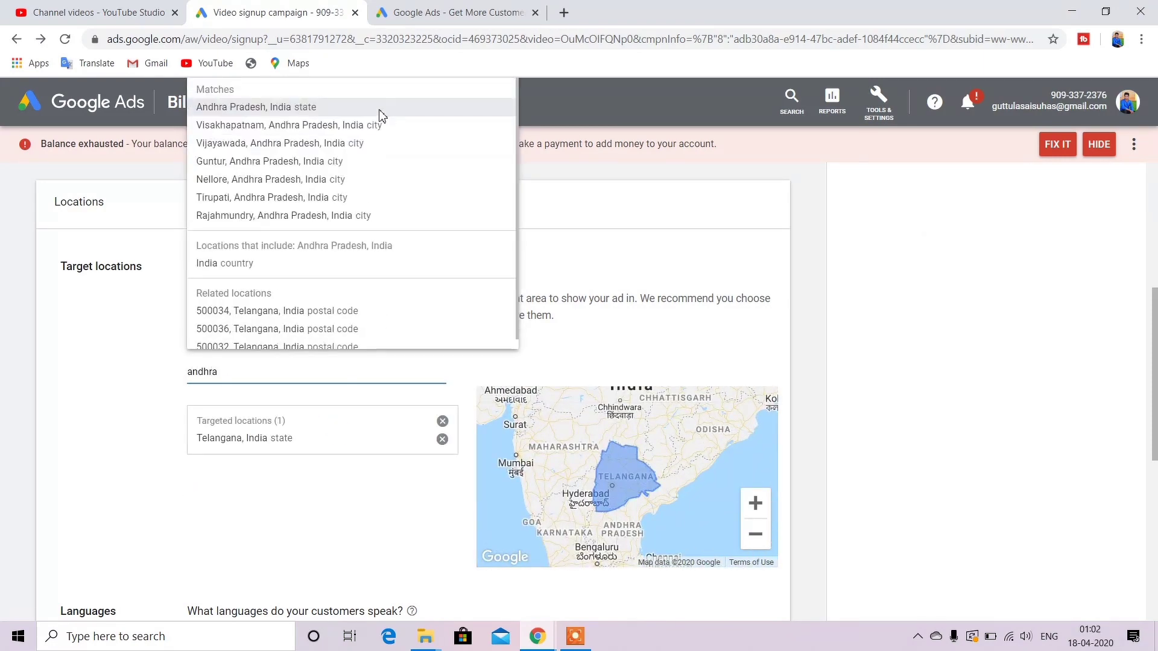
{"action": "left_click", "coordinate": [379, 111]}
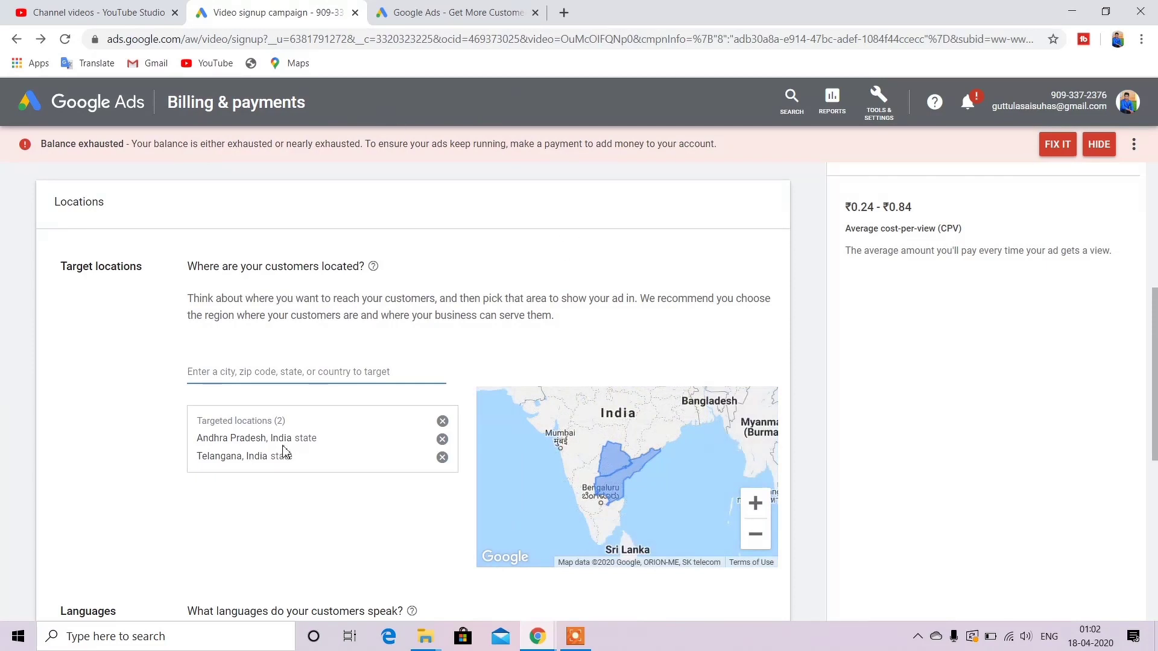
{"action": "scroll", "coordinate": [268, 478], "scroll_direction": "down", "scroll_amount": 1}
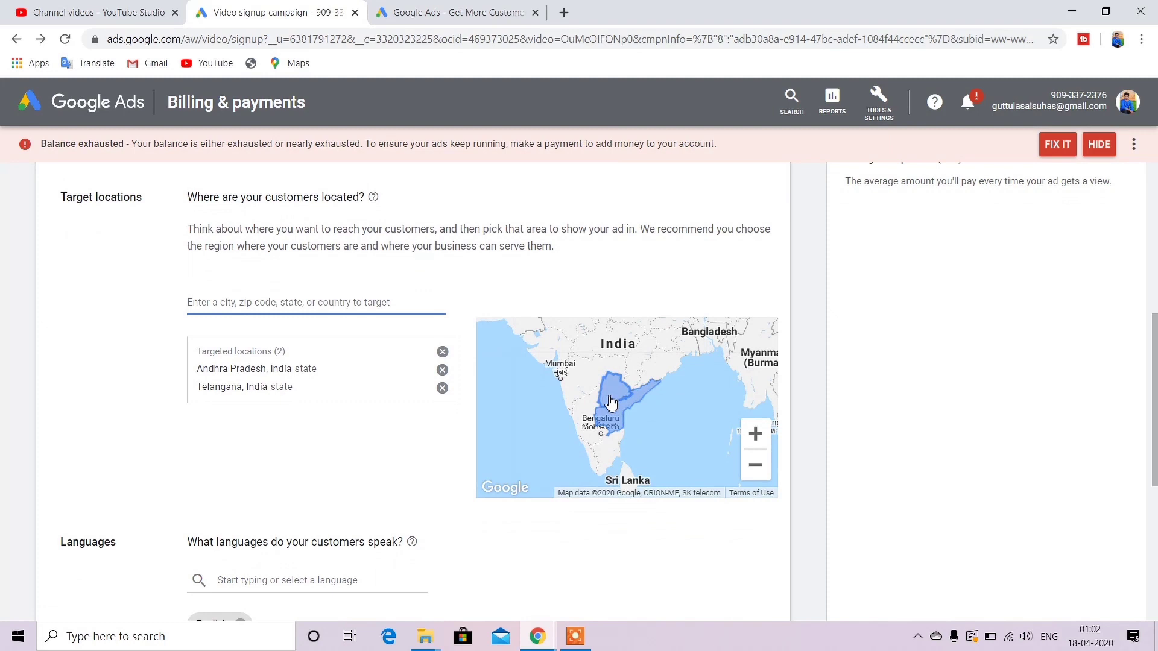
{"action": "mouse_move", "coordinate": [606, 400]}
{"action": "left_mouse_down"}
{"action": "mouse_move", "coordinate": [591, 389]}
{"action": "mouse_move", "coordinate": [569, 402]}
{"action": "mouse_move", "coordinate": [623, 410]}
{"action": "mouse_move", "coordinate": [615, 395]}
{"action": "left_mouse_up"}
{"action": "scroll", "coordinate": [591, 423], "scroll_direction": "down", "scroll_amount": 2}
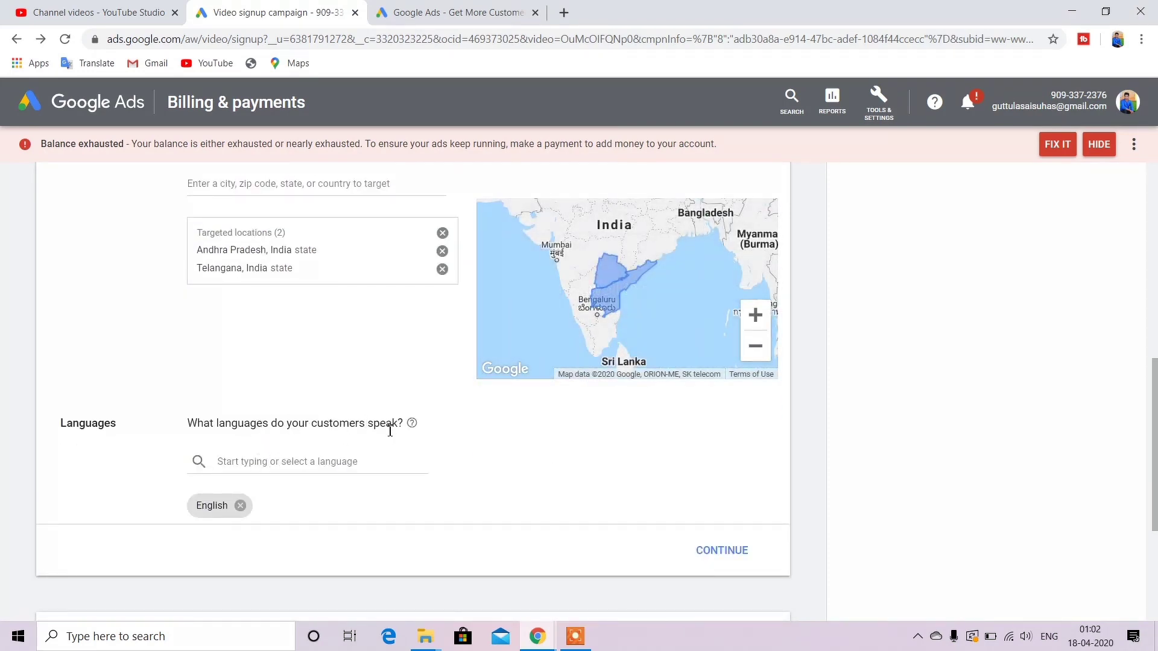
Step: Add Telugu alongside English as a customer language
{"action": "left_click", "coordinate": [310, 463]}
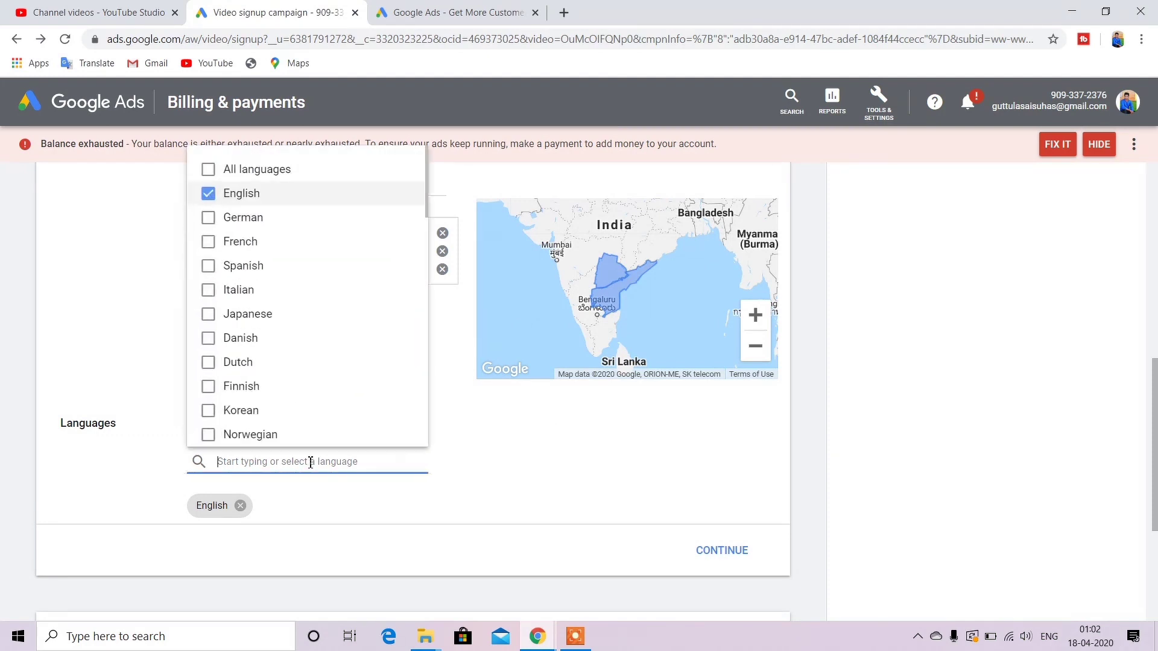
{"action": "type", "text": "telu"}
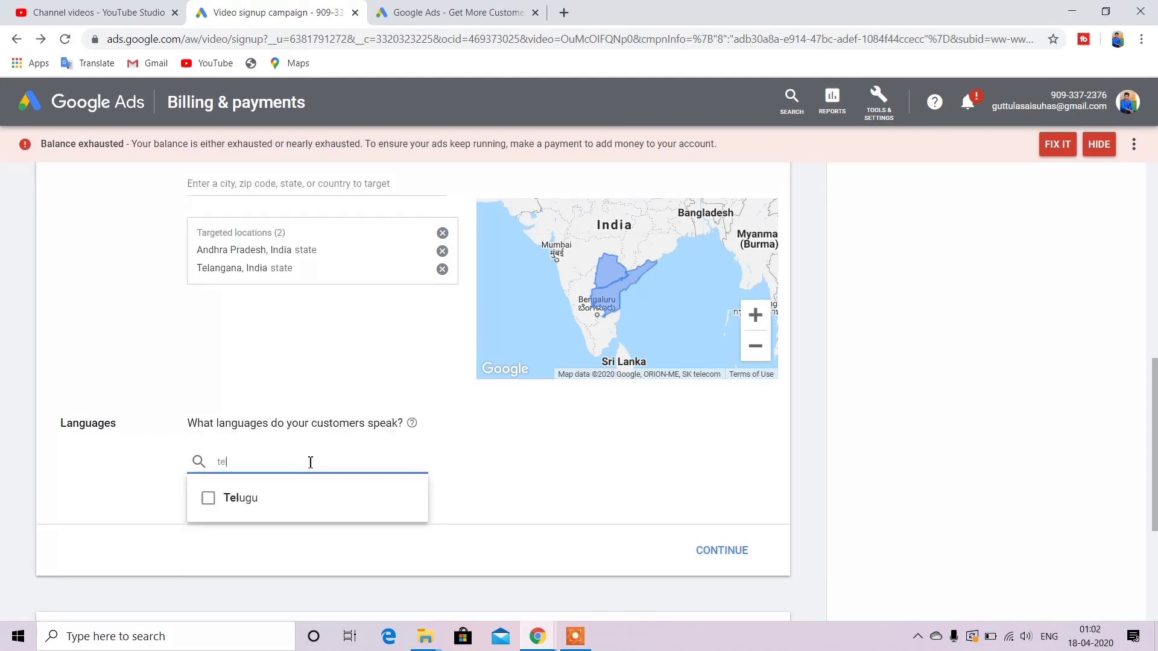
{"action": "left_click", "coordinate": [235, 492]}
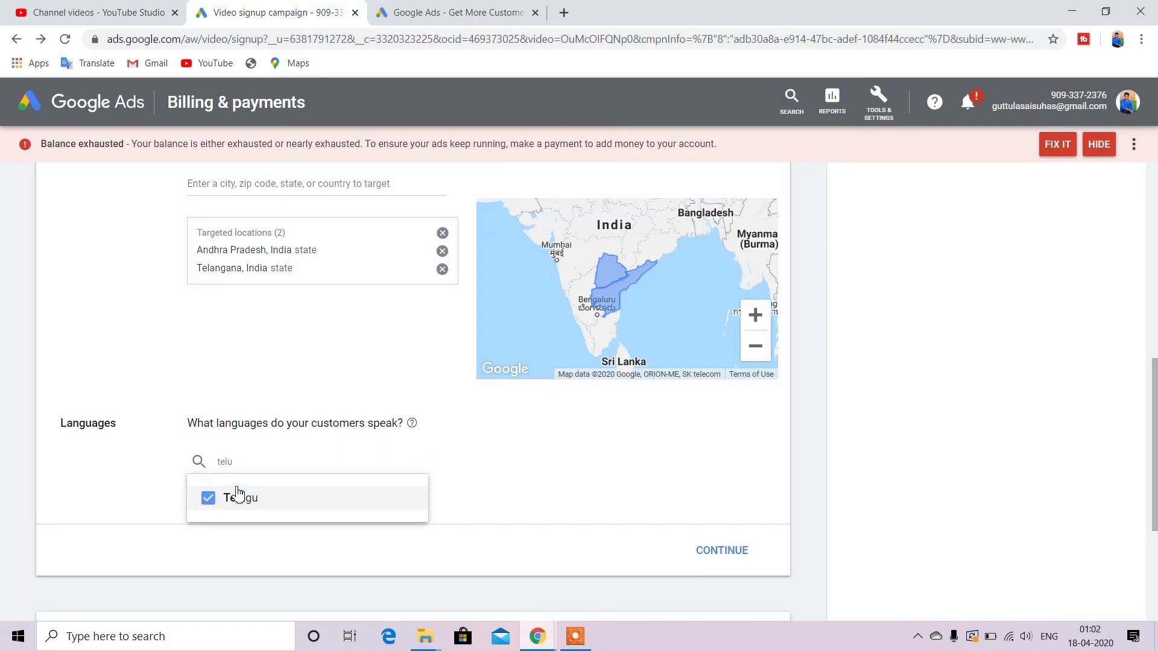
{"action": "left_click", "coordinate": [486, 535]}
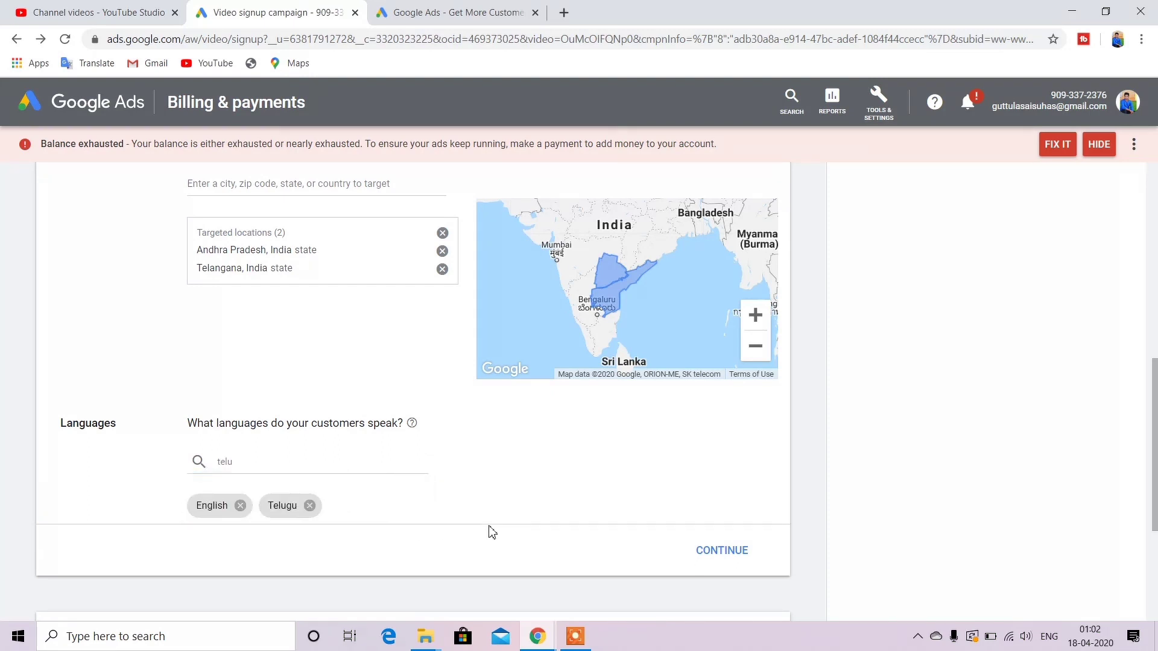
Step: Limit demographics to female and male, age 18-24, not parents, excluding unknown groups
{"action": "left_click", "coordinate": [706, 549]}
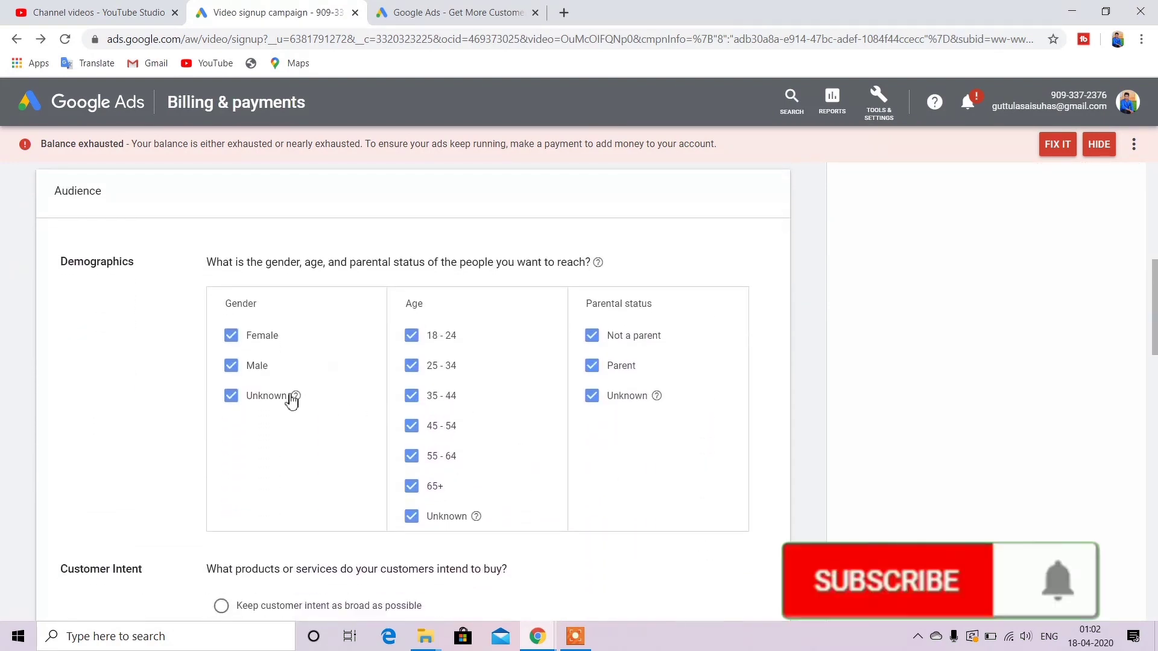
{"action": "left_click", "coordinate": [234, 398]}
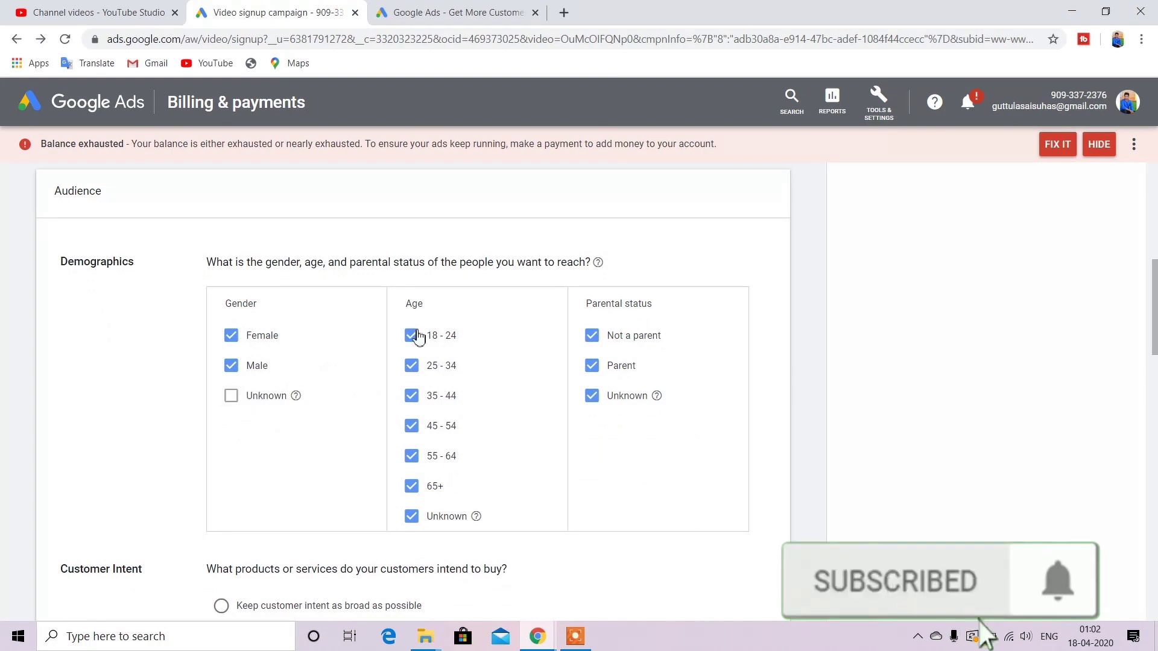
{"action": "left_click", "coordinate": [412, 367]}
{"action": "left_click", "coordinate": [412, 396]}
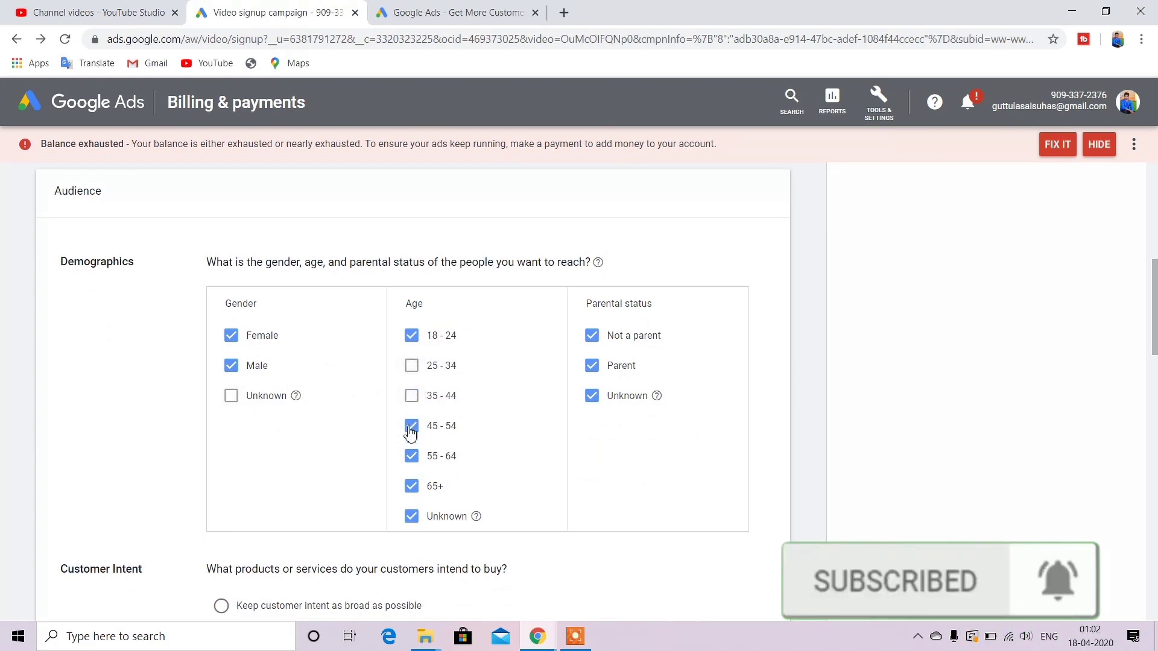
{"action": "left_click", "coordinate": [411, 430]}
{"action": "left_click", "coordinate": [414, 461]}
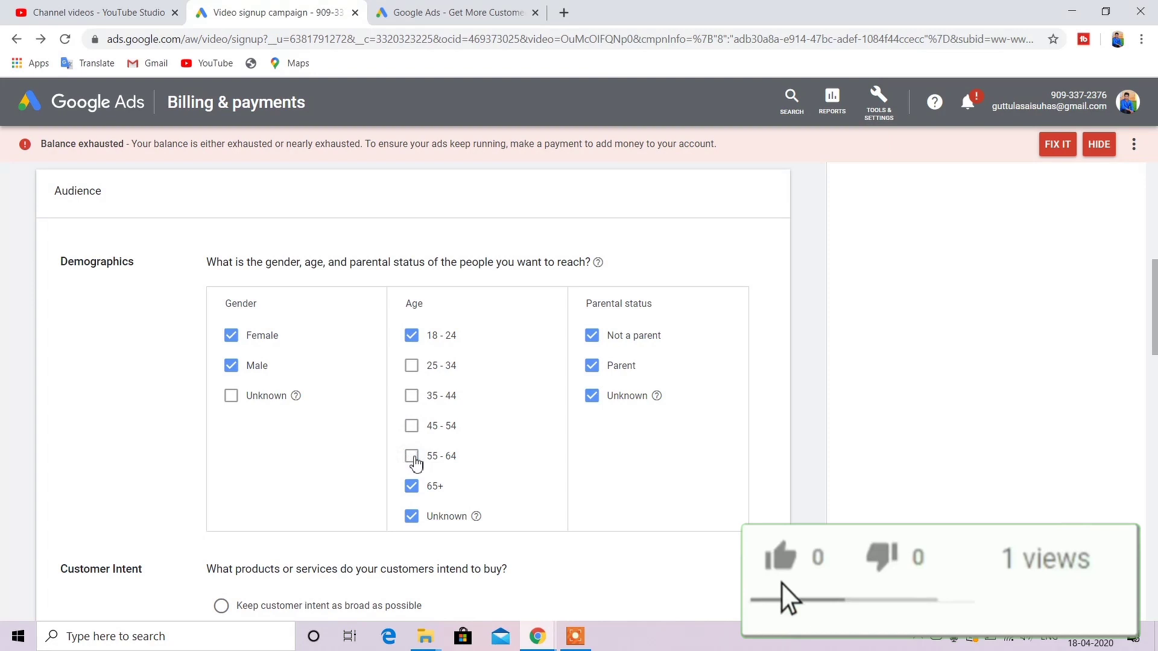
{"action": "left_click", "coordinate": [414, 488]}
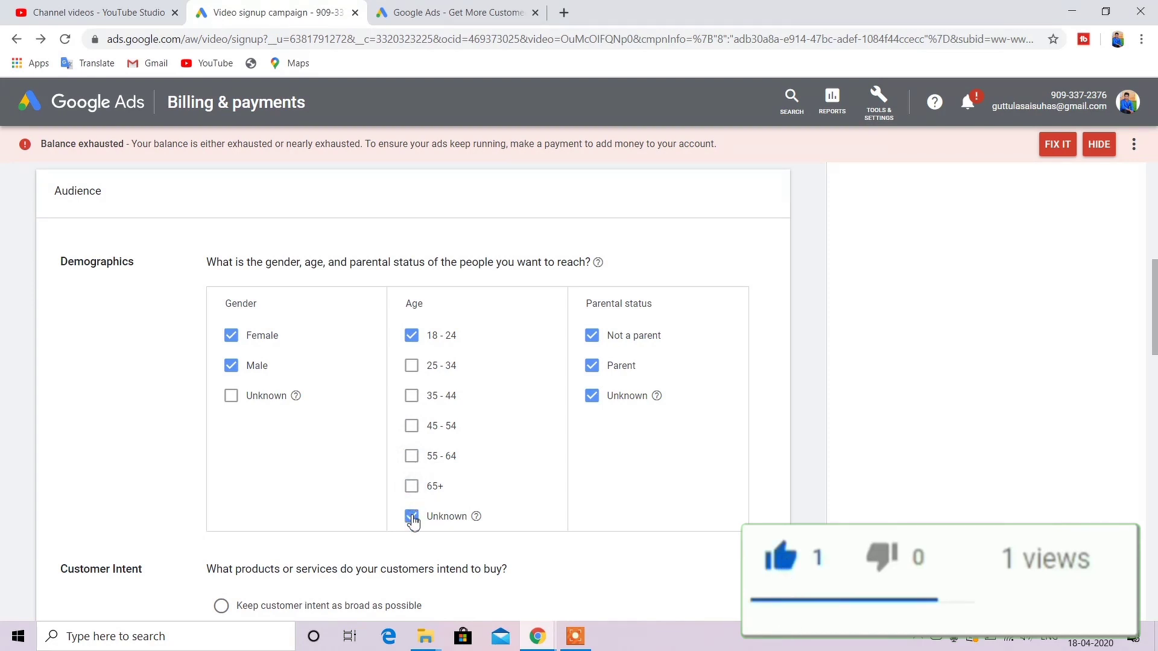
{"action": "left_click", "coordinate": [413, 519]}
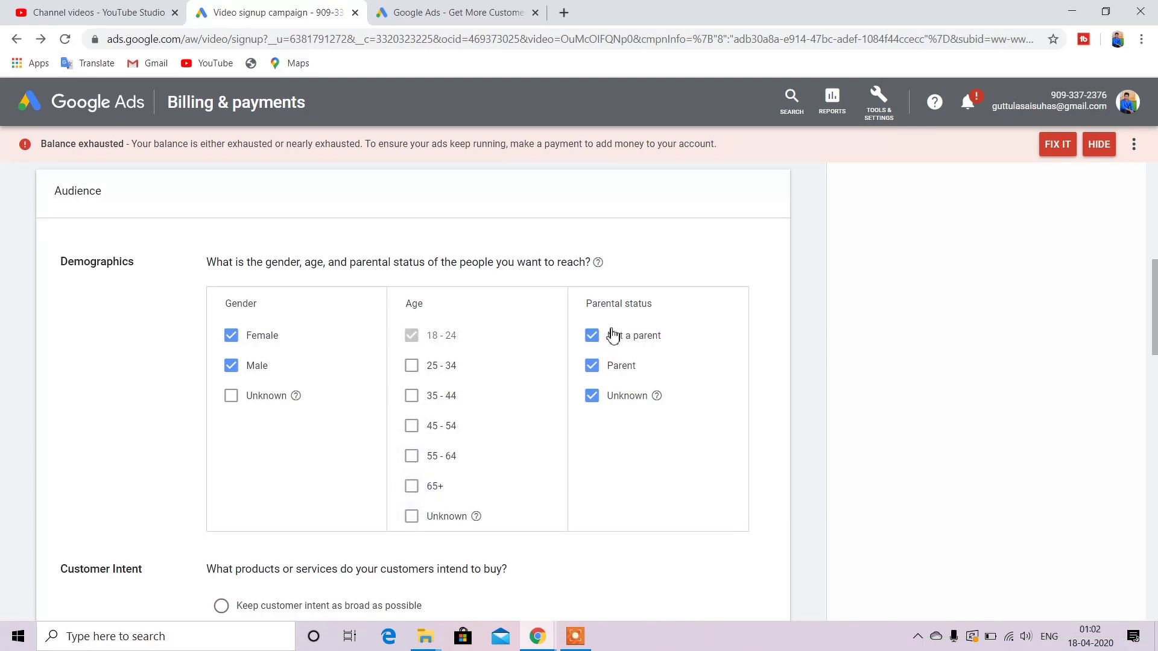
{"action": "left_click", "coordinate": [592, 367]}
{"action": "left_click", "coordinate": [592, 399]}
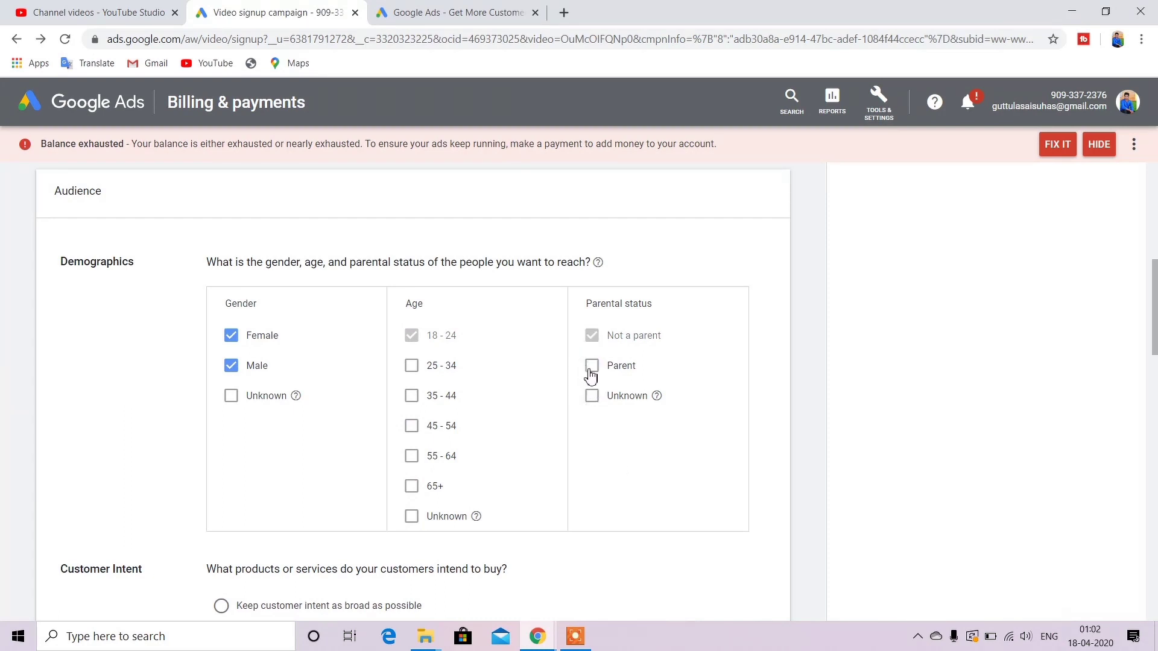
Step: Choose 'Keep customer intent as broad as possible' and complete the Audience step
{"action": "scroll", "coordinate": [563, 455], "scroll_direction": "down", "scroll_amount": 1}
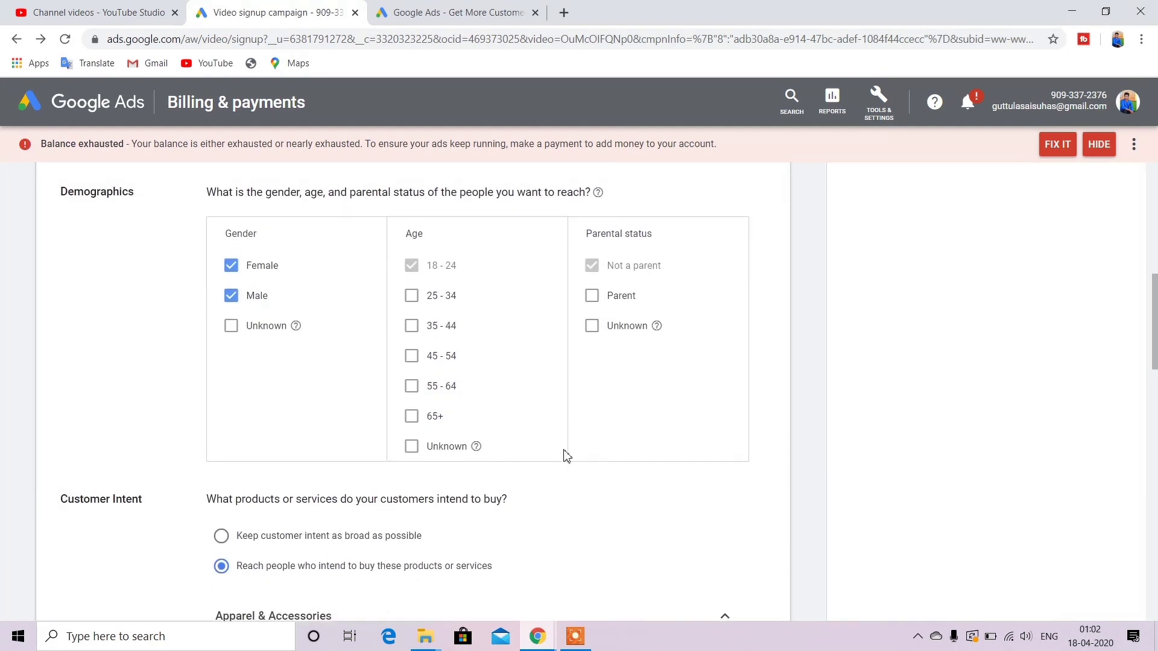
{"action": "scroll", "coordinate": [567, 457], "scroll_direction": "down", "scroll_amount": 1}
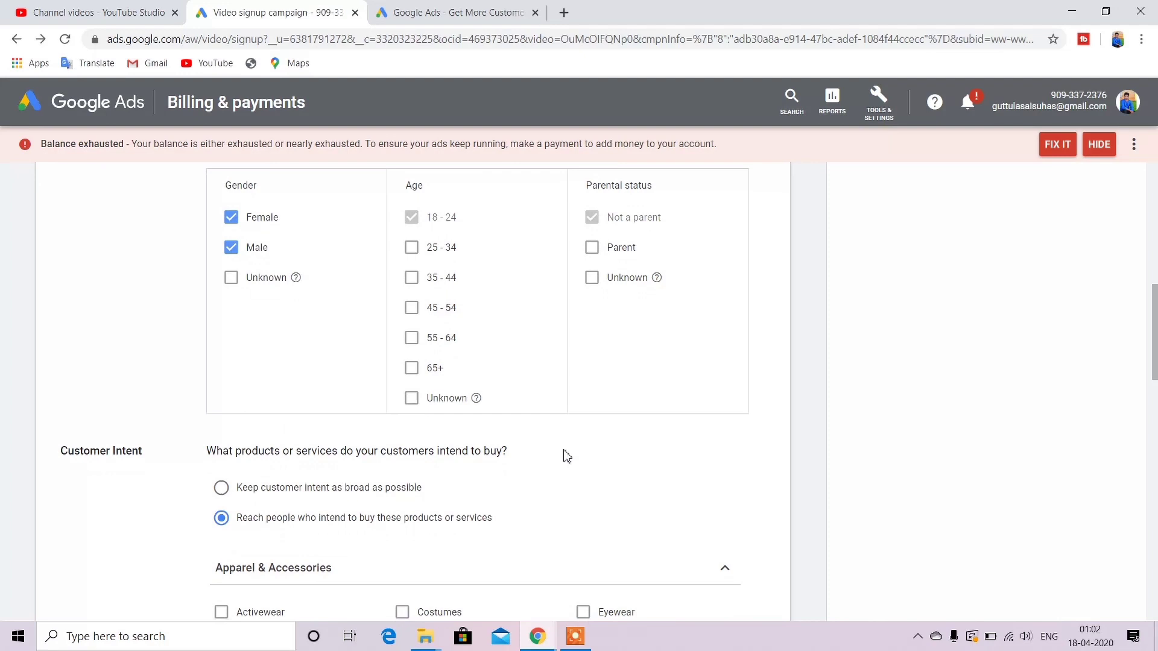
{"action": "scroll", "coordinate": [567, 456], "scroll_direction": "down", "scroll_amount": 1}
{"action": "scroll", "coordinate": [567, 457], "scroll_direction": "down", "scroll_amount": 2}
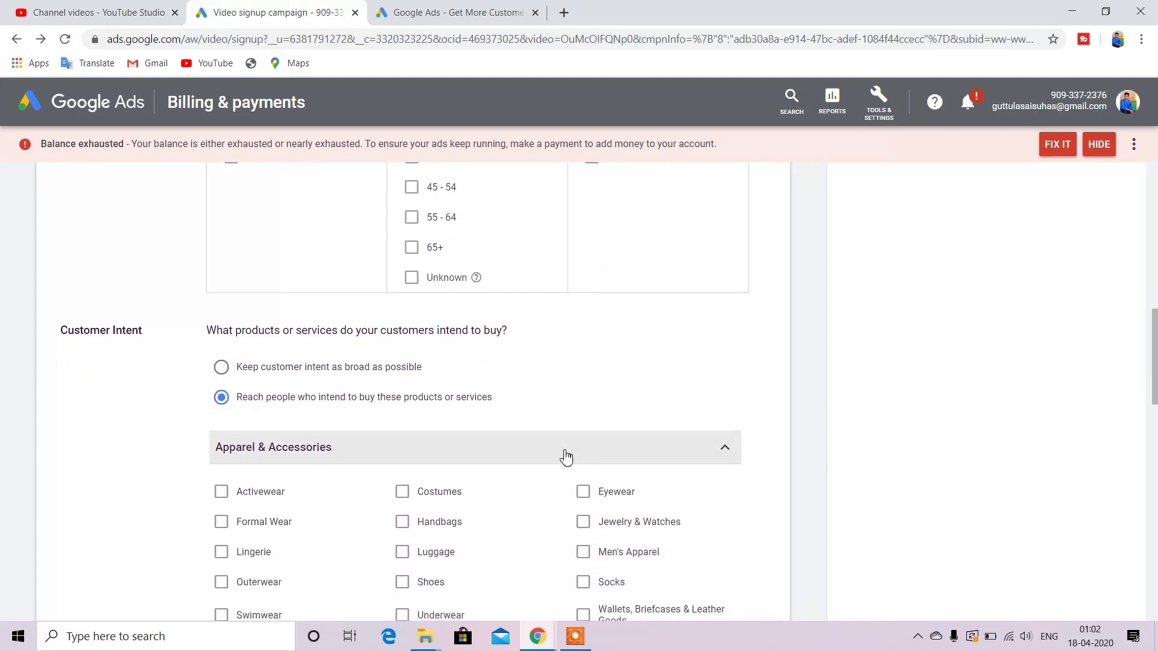
{"action": "scroll", "coordinate": [567, 456], "scroll_direction": "down", "scroll_amount": 1}
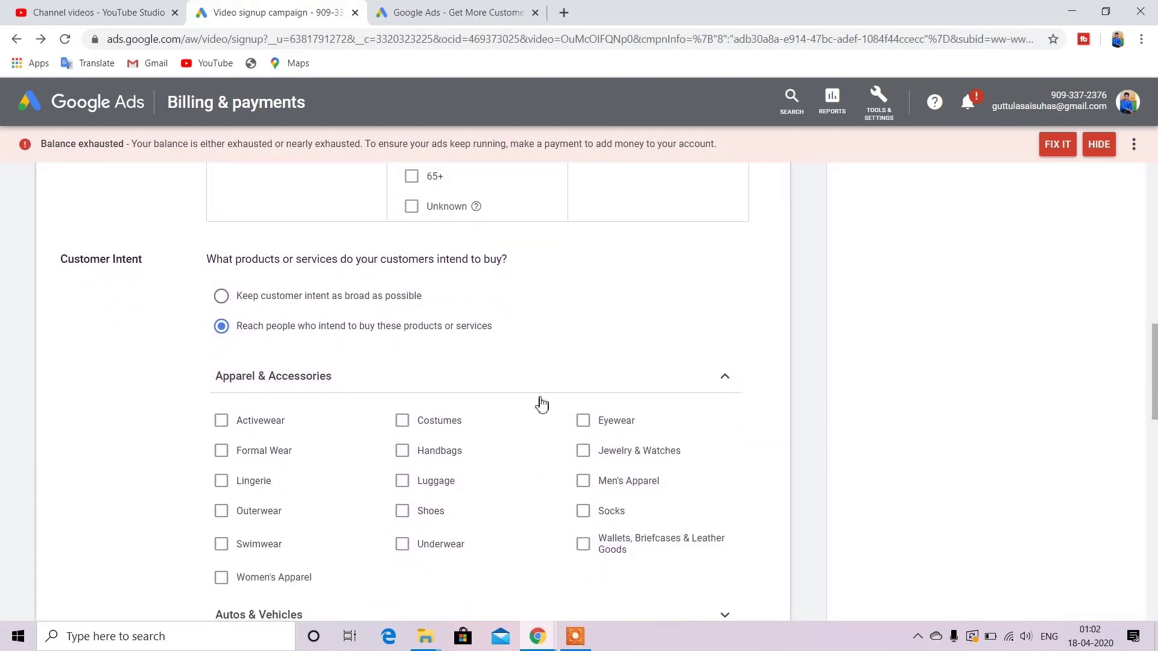
{"action": "left_click", "coordinate": [286, 307]}
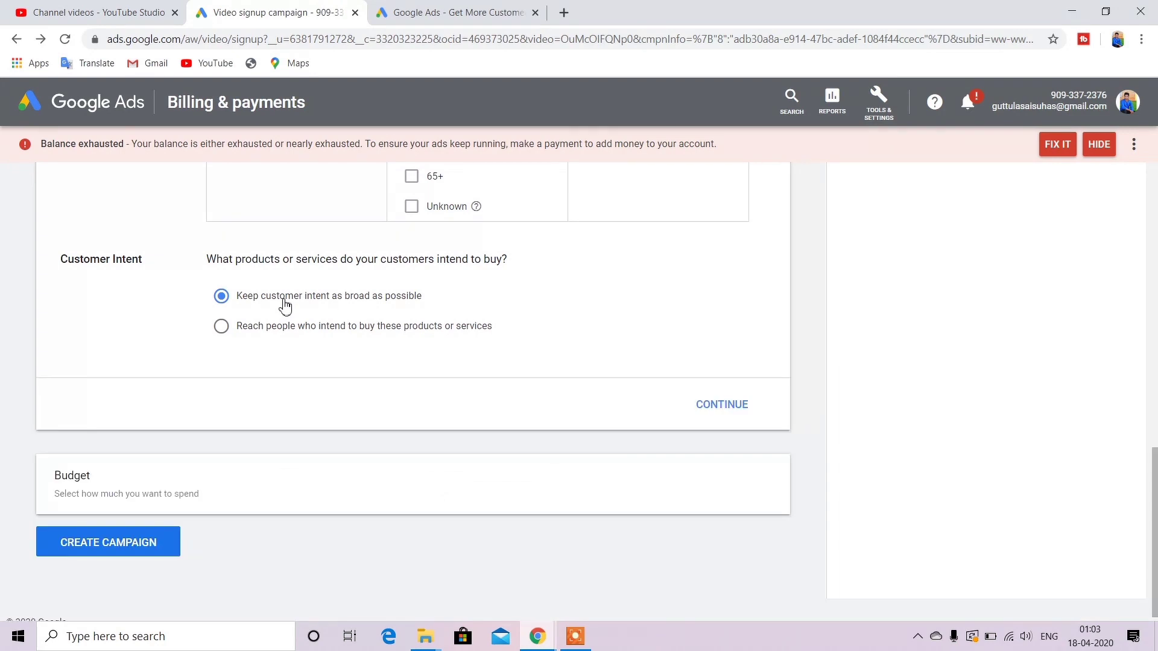
{"action": "scroll", "coordinate": [277, 301], "scroll_direction": "down", "scroll_amount": 1}
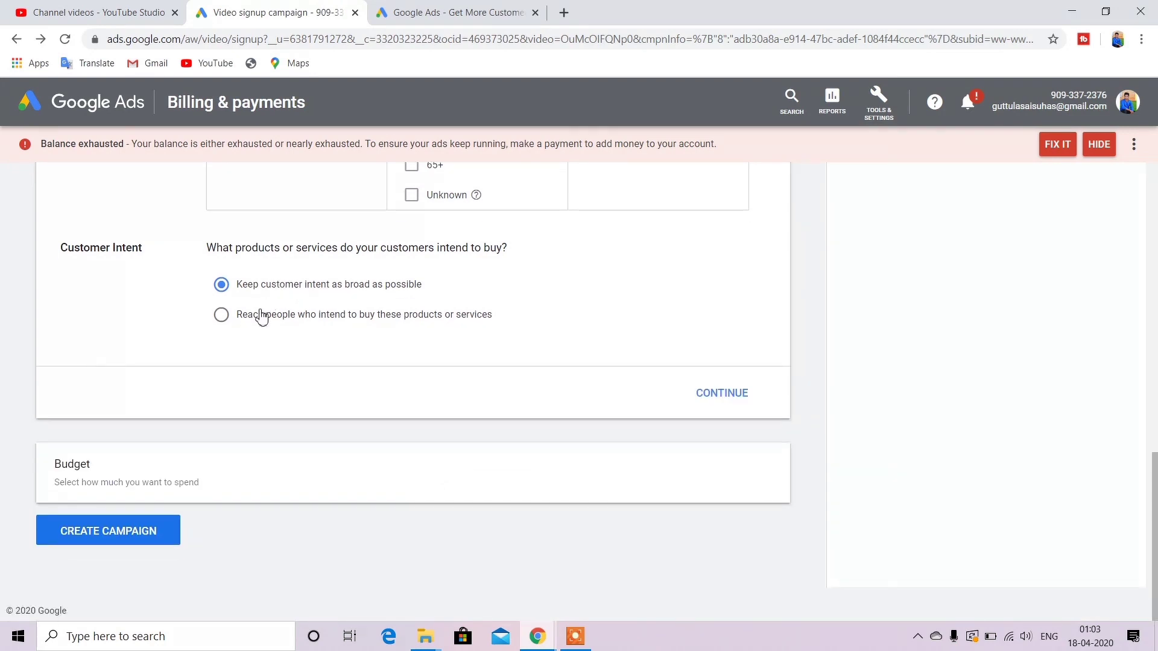
{"action": "left_click", "coordinate": [261, 316]}
{"action": "scroll", "coordinate": [323, 405], "scroll_direction": "down", "scroll_amount": 1}
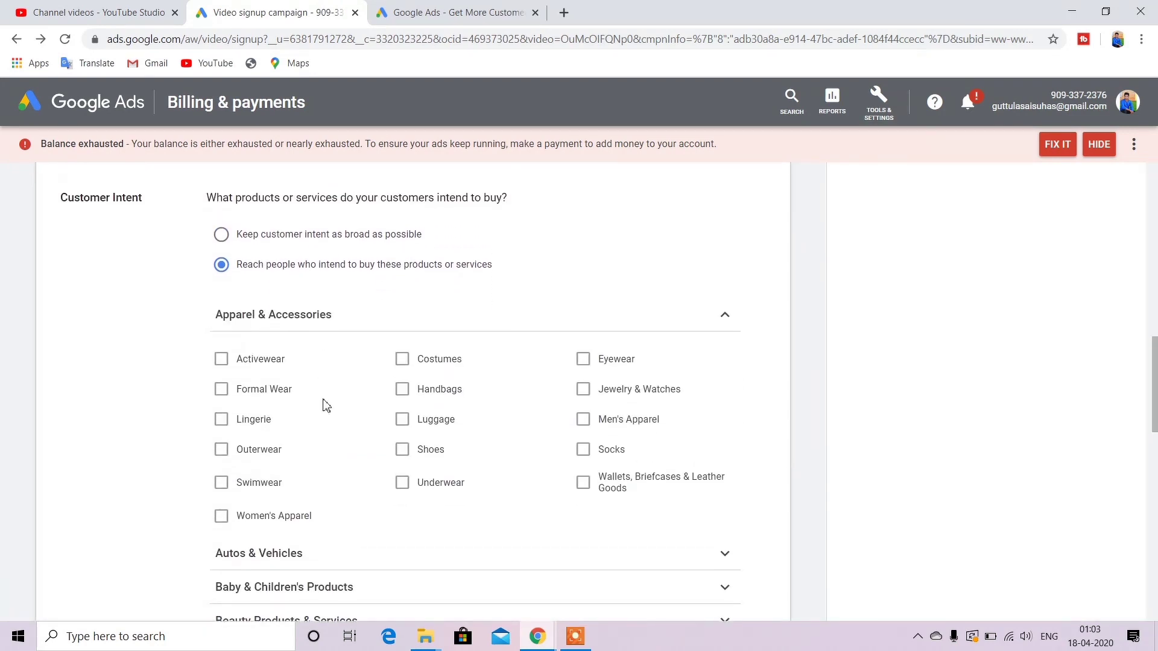
{"action": "scroll", "coordinate": [325, 404], "scroll_direction": "up", "scroll_amount": 1}
{"action": "left_click", "coordinate": [312, 269]}
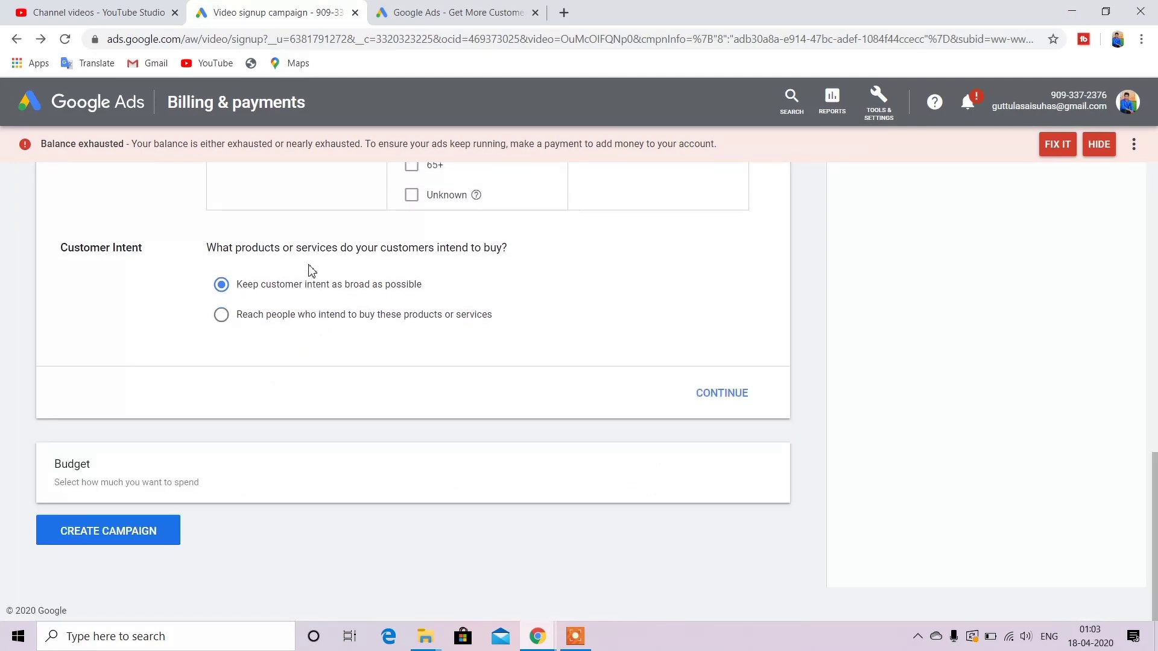
{"action": "scroll", "coordinate": [306, 336], "scroll_direction": "up", "scroll_amount": 6}
{"action": "scroll", "coordinate": [307, 337], "scroll_direction": "down", "scroll_amount": 3}
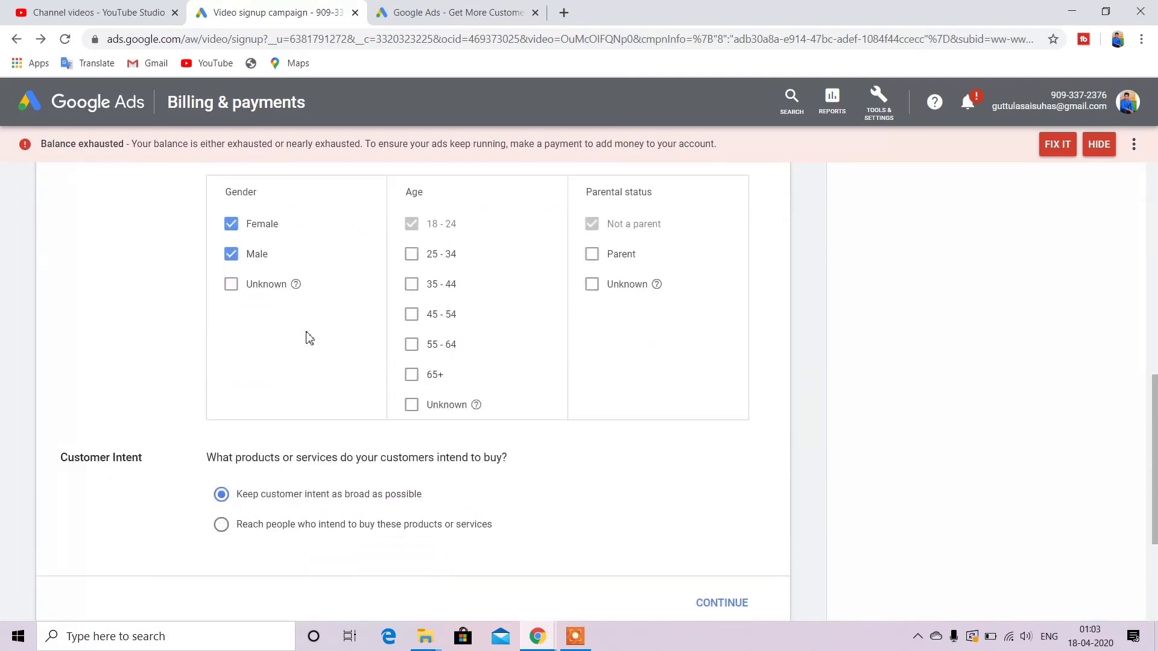
{"action": "left_click", "coordinate": [735, 597]}
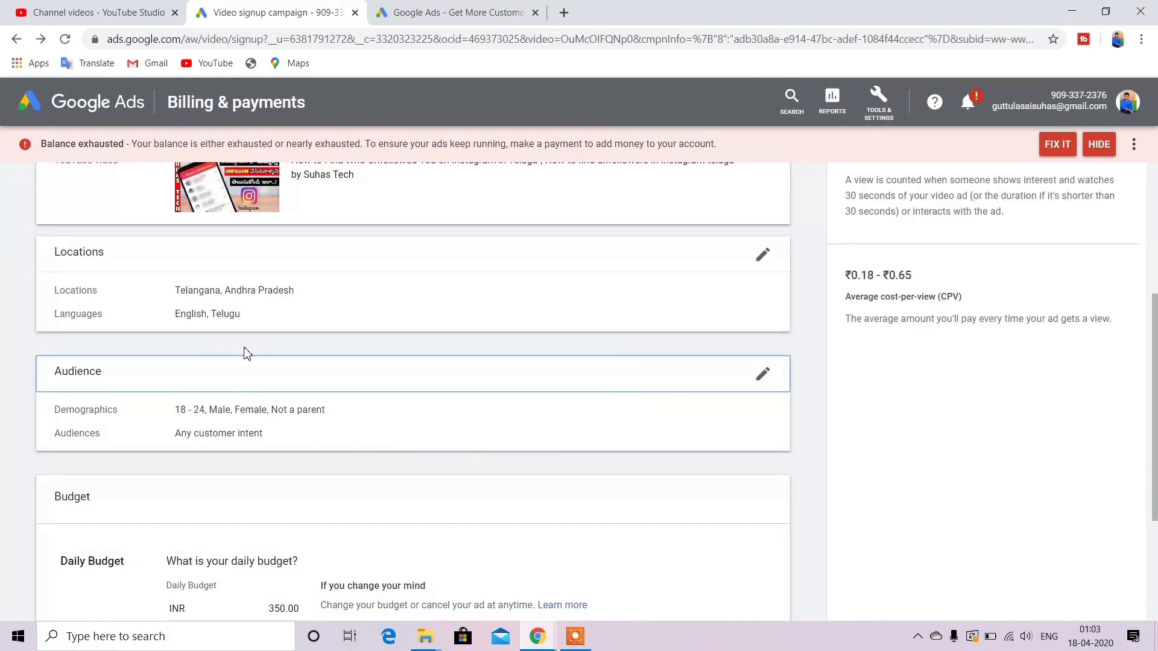
Step: Change the daily budget from 350 to 100.00 INR
{"action": "scroll", "coordinate": [247, 354], "scroll_direction": "up", "scroll_amount": 2}
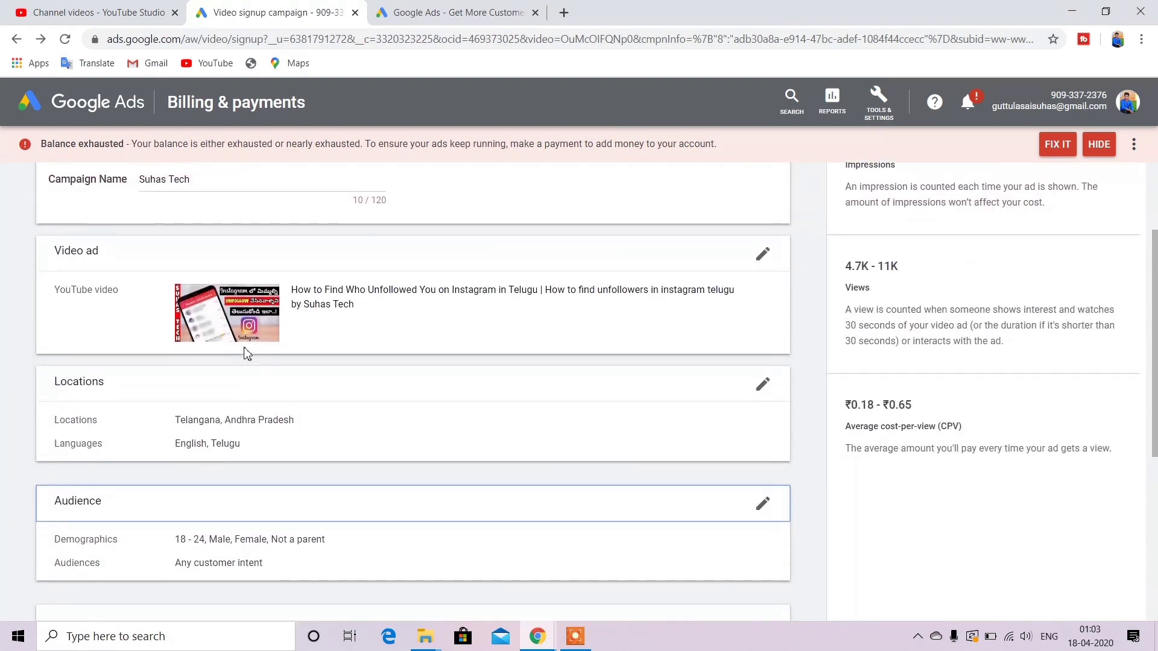
{"action": "scroll", "coordinate": [247, 354], "scroll_direction": "down", "scroll_amount": 5}
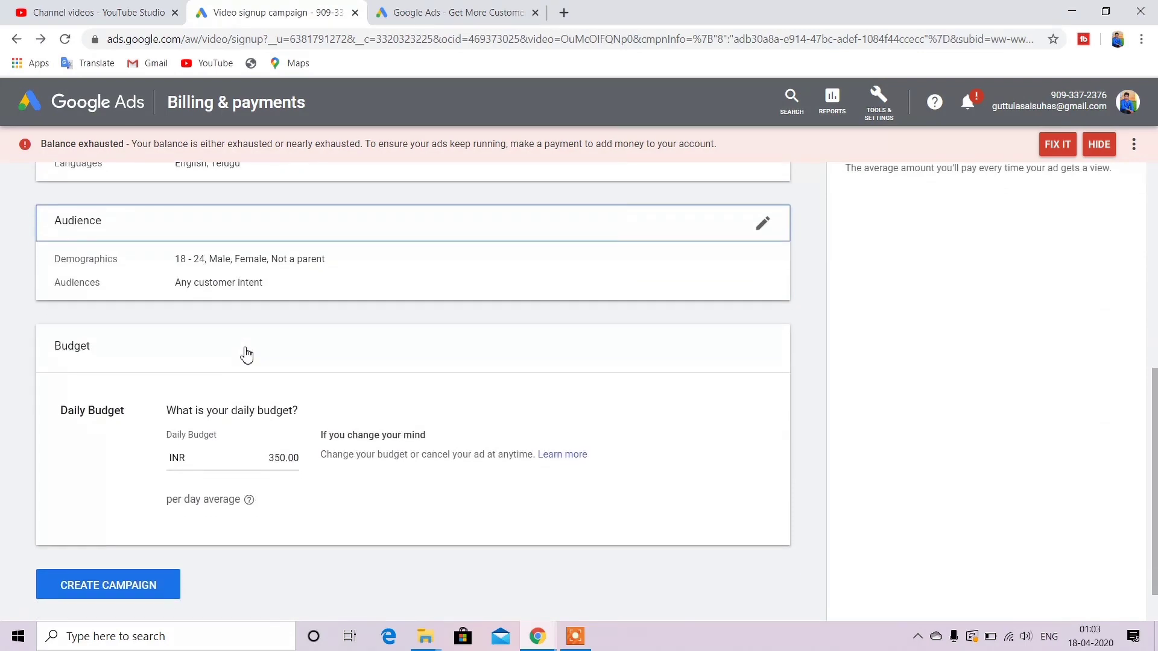
{"action": "scroll", "coordinate": [247, 356], "scroll_direction": "up", "scroll_amount": 2}
{"action": "scroll", "coordinate": [258, 420], "scroll_direction": "down", "scroll_amount": 2}
{"action": "scroll", "coordinate": [460, 407], "scroll_direction": "up", "scroll_amount": 6}
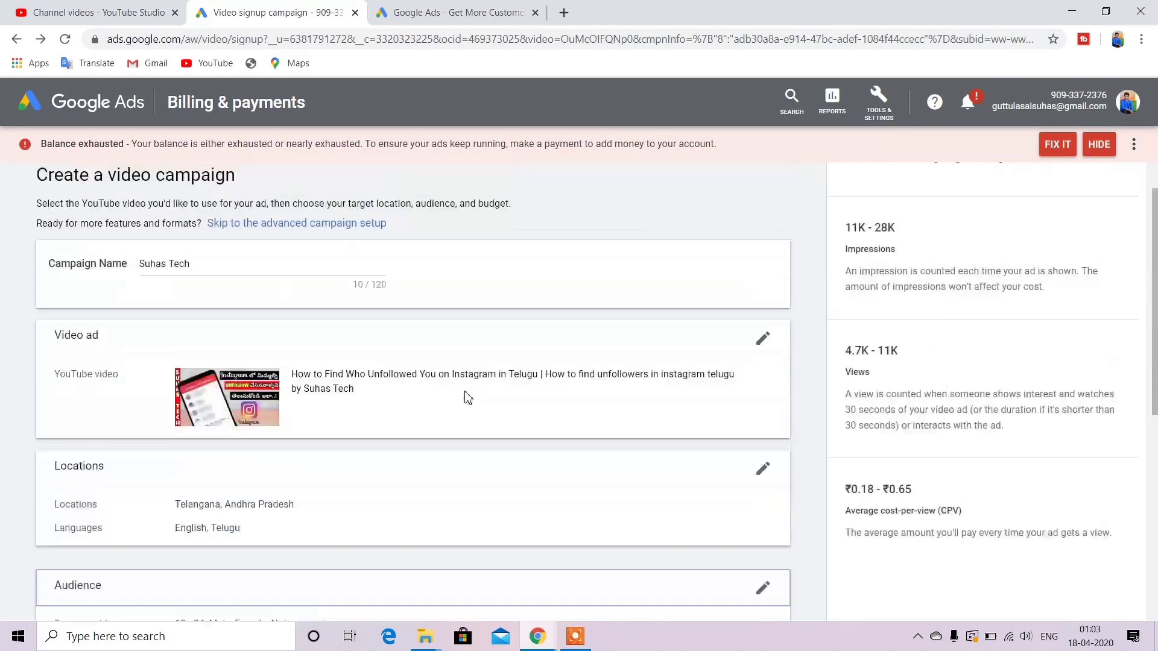
{"action": "scroll", "coordinate": [467, 397], "scroll_direction": "down", "scroll_amount": 4}
{"action": "scroll", "coordinate": [467, 396], "scroll_direction": "down", "scroll_amount": 3}
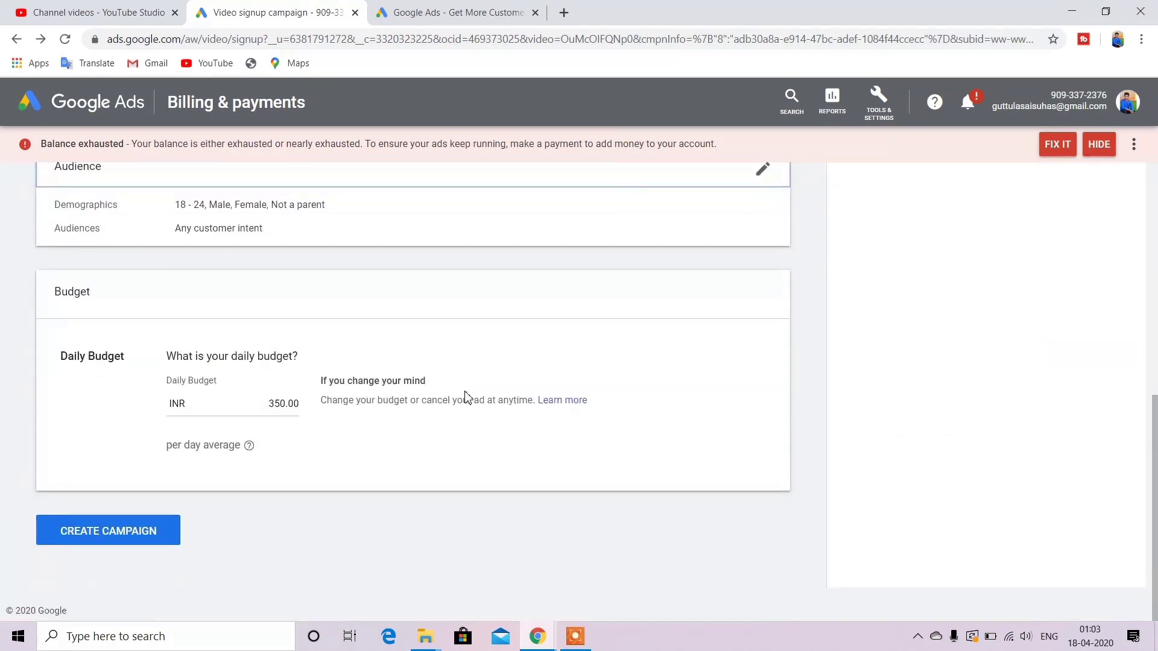
{"action": "double_click", "coordinate": [279, 402]}
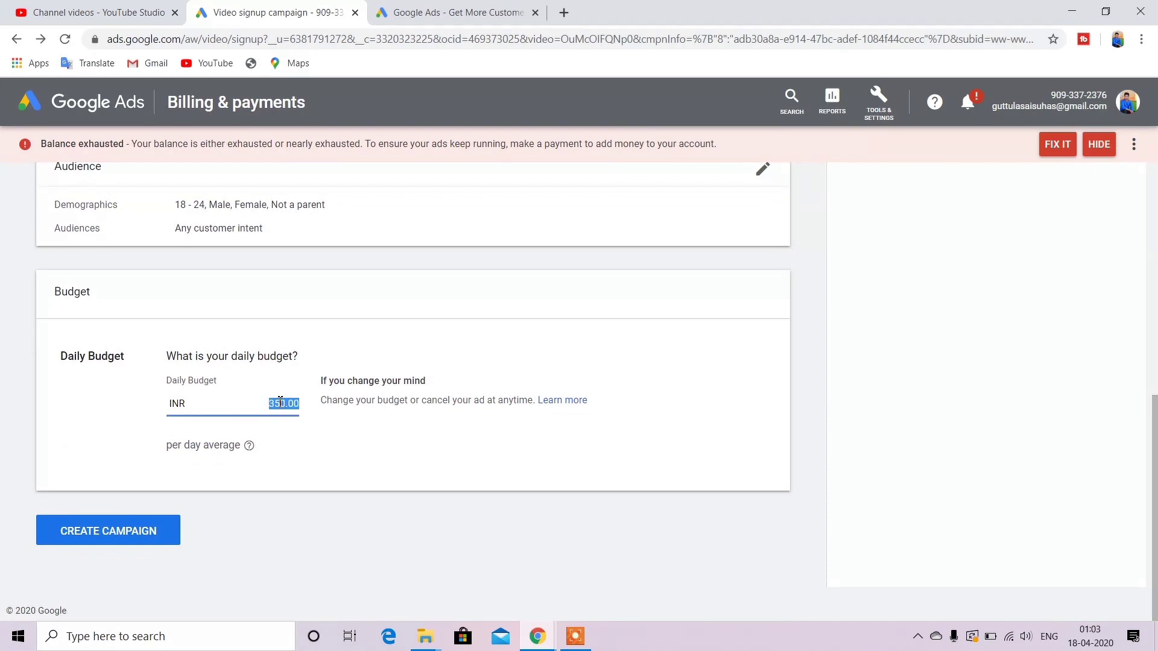
{"action": "type", "text": "10"}
Step: Review the campaign settings and create the video campaign
{"action": "scroll", "coordinate": [570, 446], "scroll_direction": "up", "scroll_amount": 8}
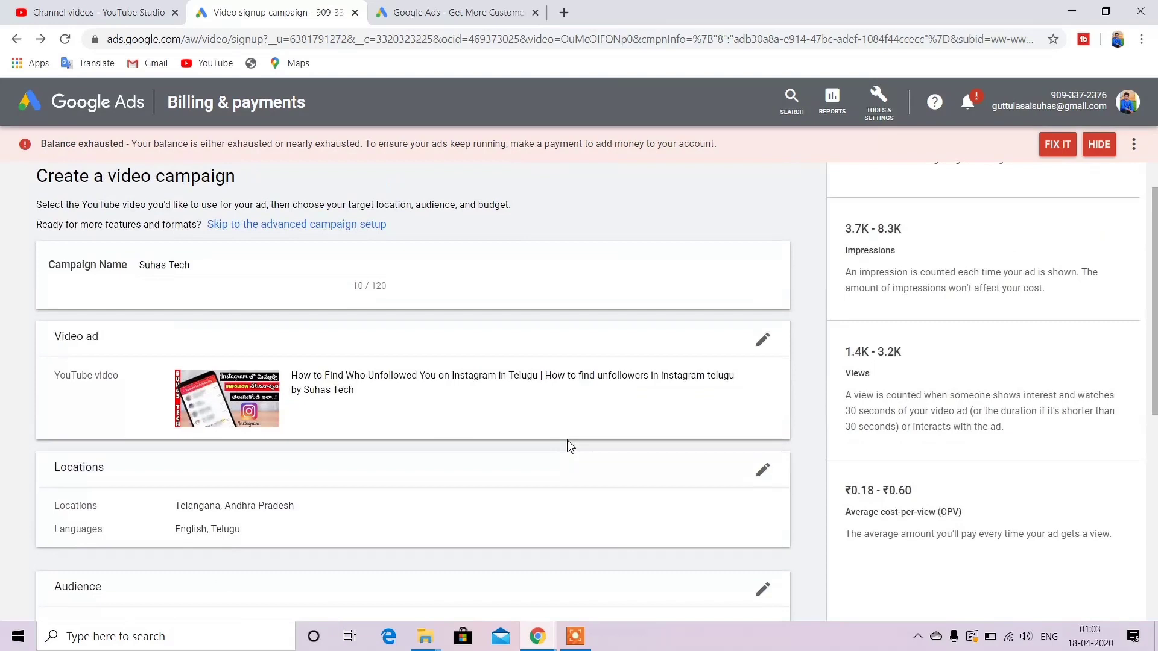
{"action": "scroll", "coordinate": [1050, 279], "scroll_direction": "up", "scroll_amount": 1}
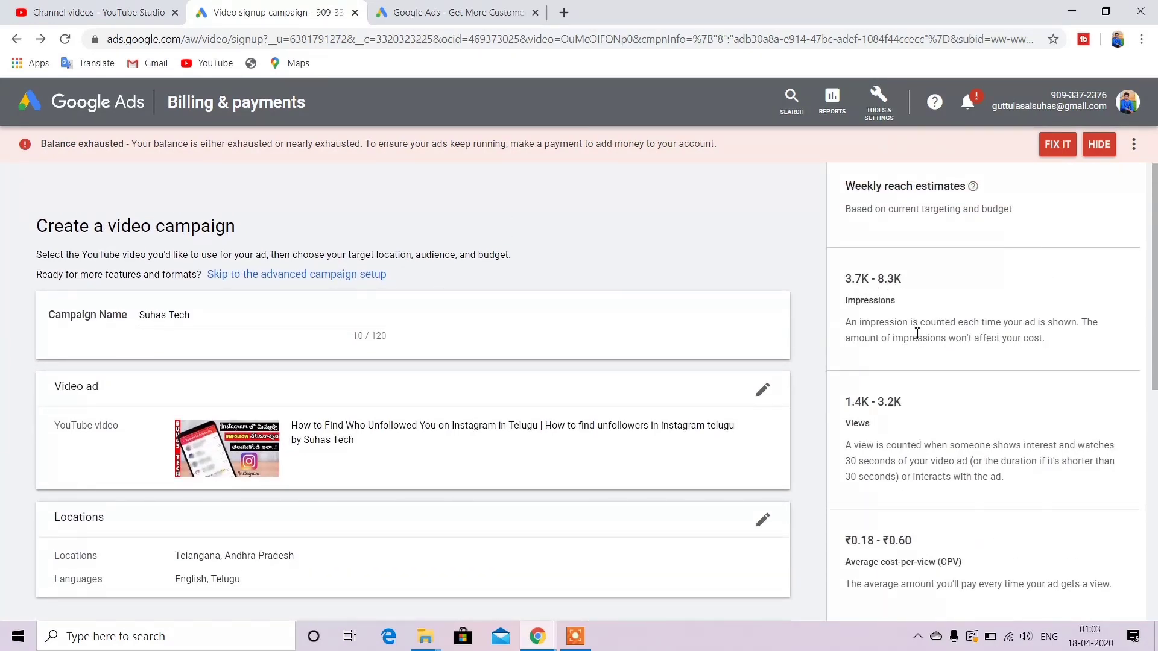
{"action": "scroll", "coordinate": [916, 334], "scroll_direction": "down", "scroll_amount": 1}
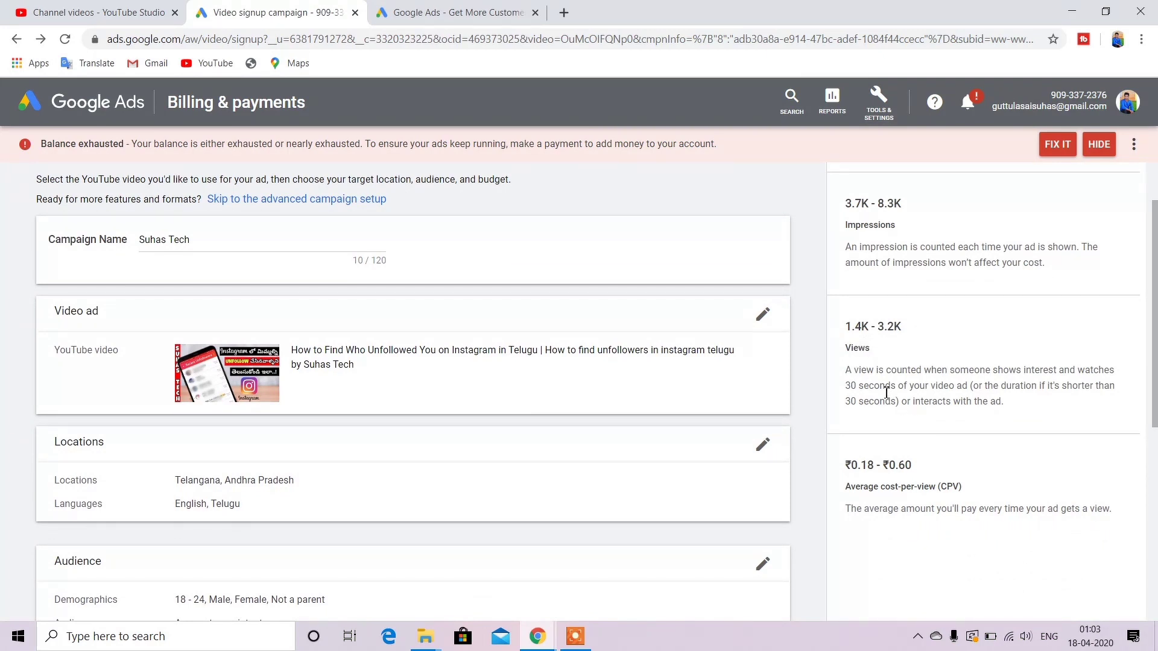
{"action": "scroll", "coordinate": [886, 393], "scroll_direction": "down", "scroll_amount": 2}
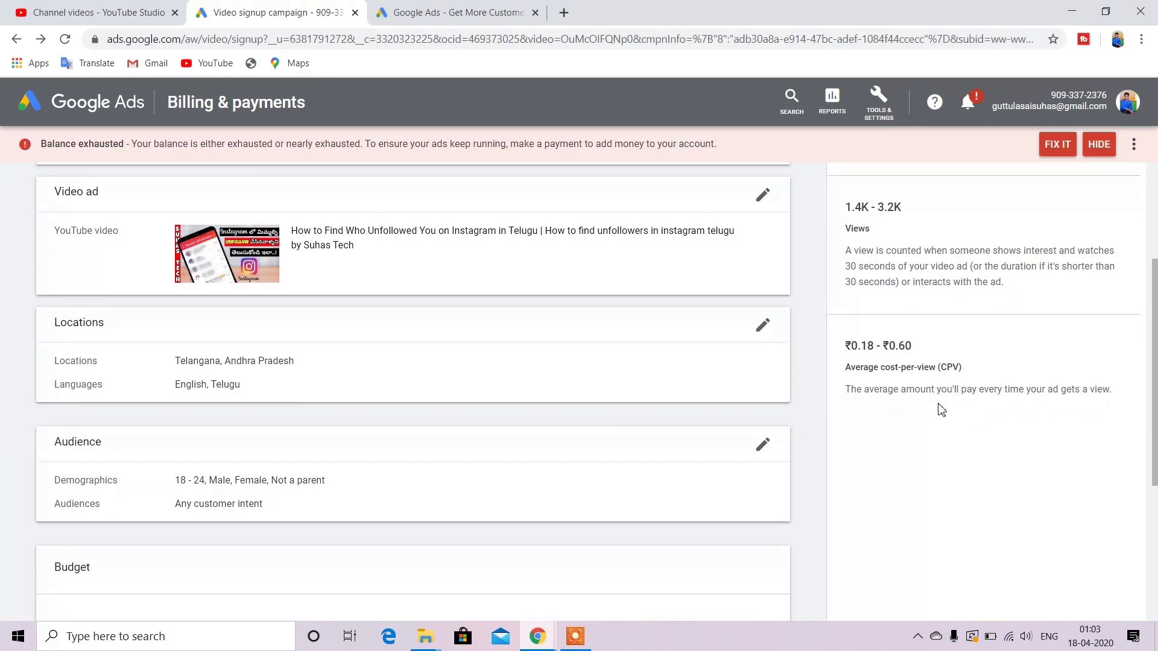
{"action": "scroll", "coordinate": [912, 455], "scroll_direction": "down", "scroll_amount": 5}
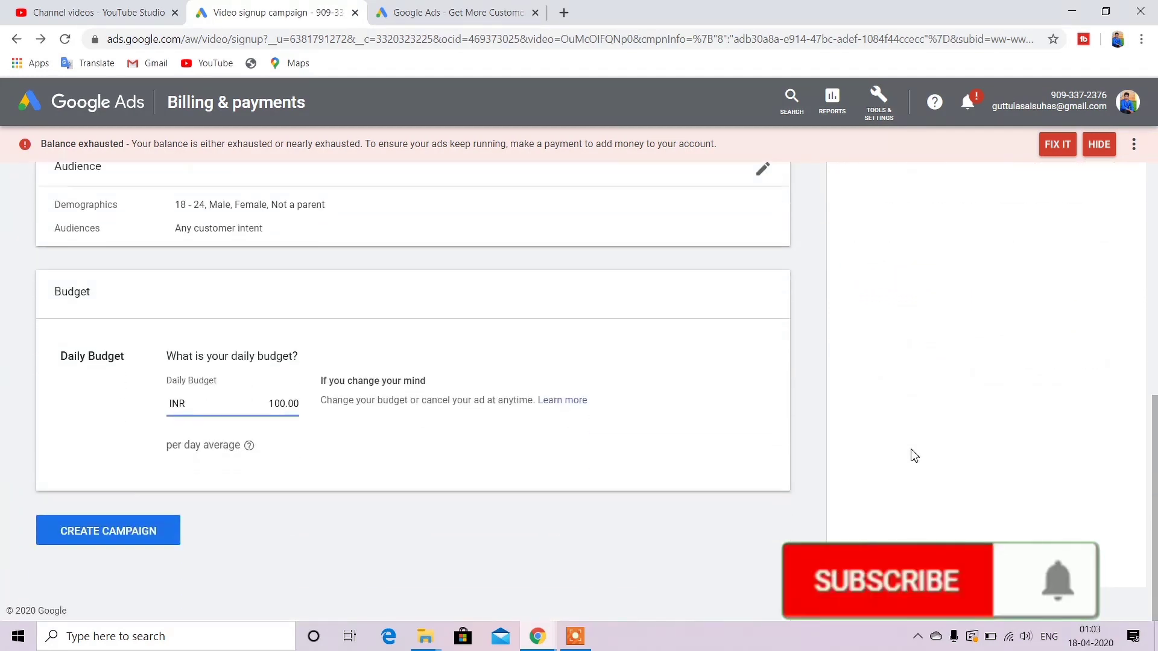
{"action": "left_click", "coordinate": [101, 541]}
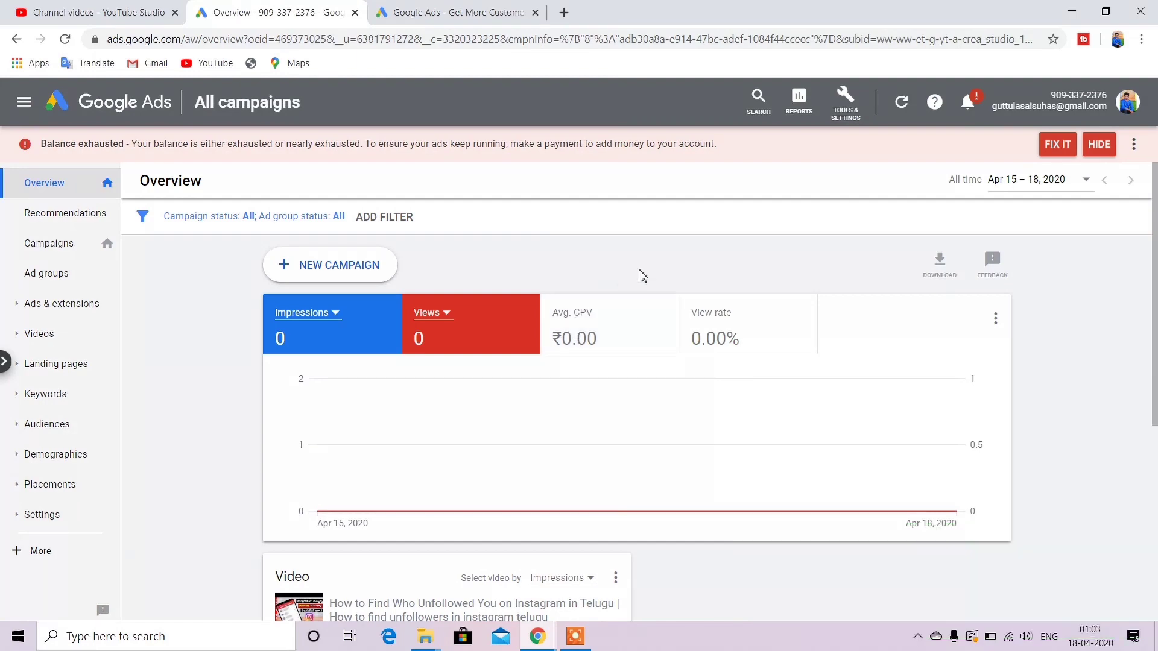
Step: Scroll through the All campaigns overview to review the new campaign's 0 impressions, 0 views and ₹0.00 CPV
{"action": "scroll", "coordinate": [646, 266], "scroll_direction": "down", "scroll_amount": 2}
{"action": "scroll", "coordinate": [617, 311], "scroll_direction": "up", "scroll_amount": 2}
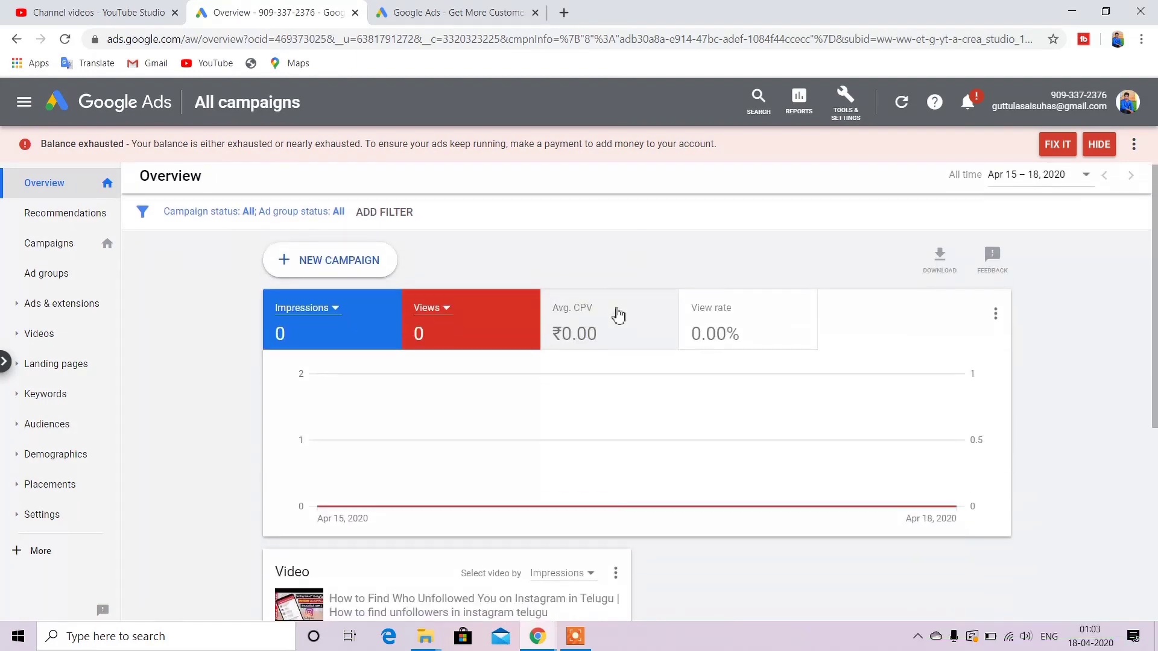
{"action": "scroll", "coordinate": [618, 311], "scroll_direction": "down", "scroll_amount": 5}
{"action": "scroll", "coordinate": [618, 312], "scroll_direction": "up", "scroll_amount": 5}
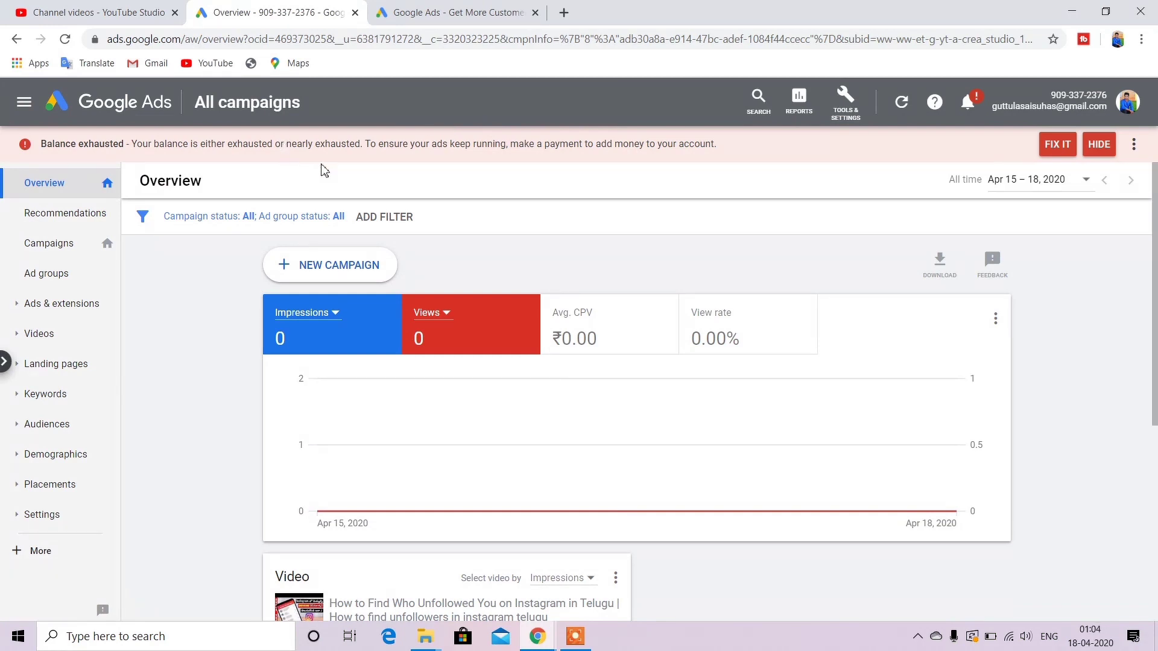
Step: Go from the Balance exhausted banner to the Billing summary and start a payment
{"action": "left_click", "coordinate": [1064, 148]}
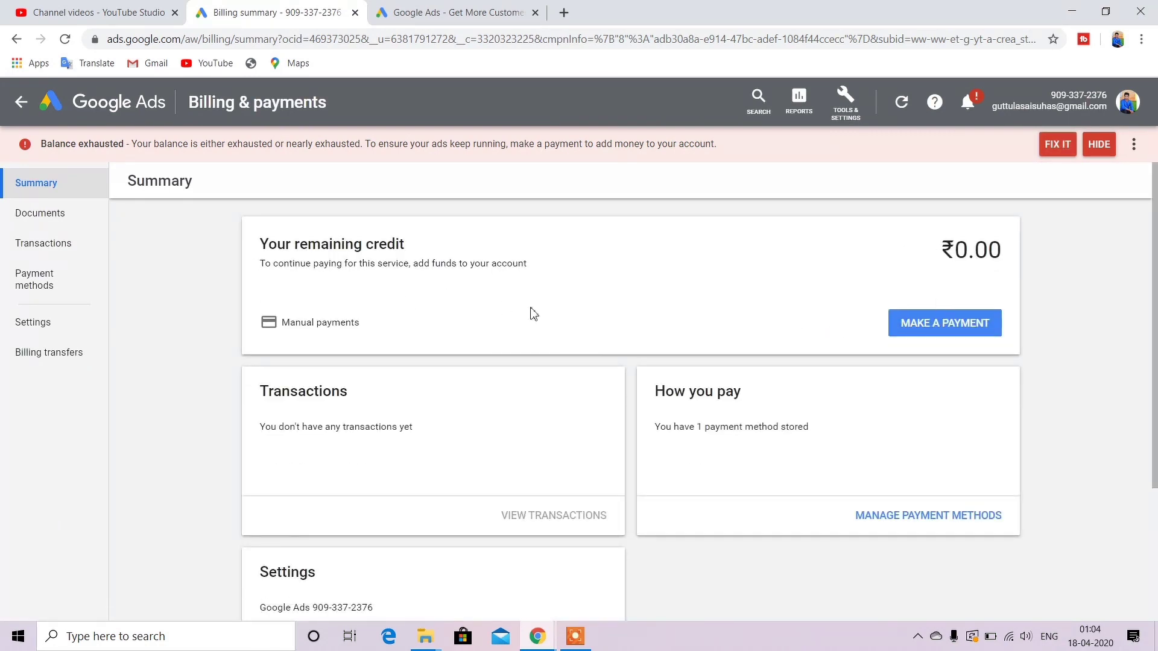
{"action": "left_click", "coordinate": [910, 322]}
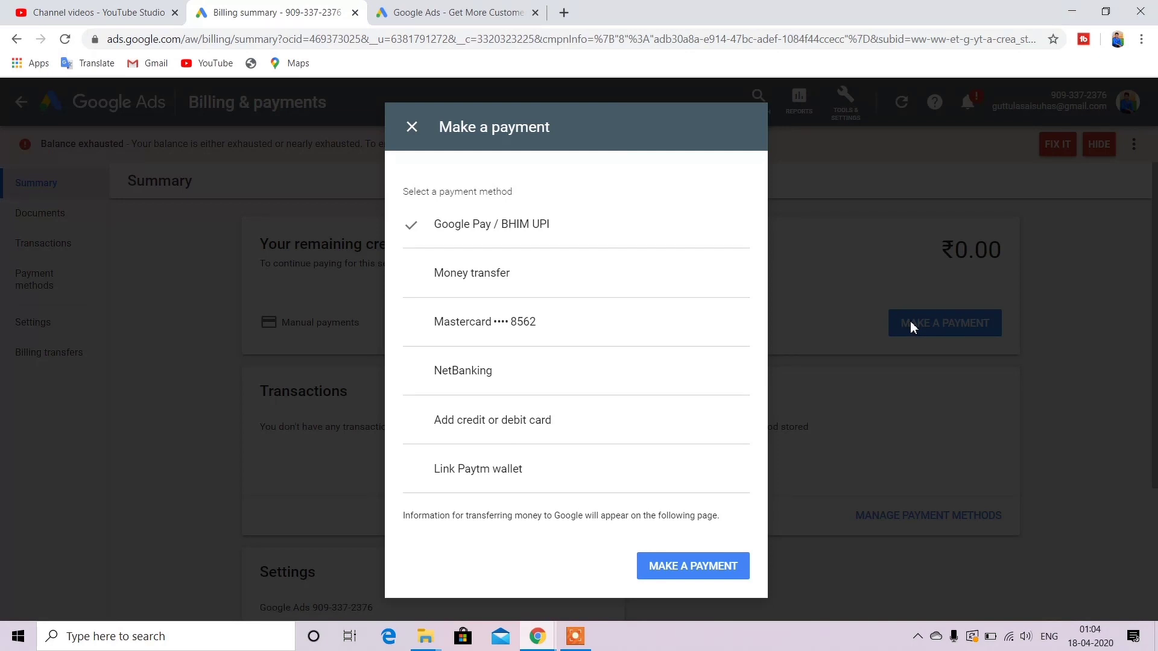
Step: Link the Paytm wallet by requesting and entering the verification code
{"action": "left_click", "coordinate": [540, 475]}
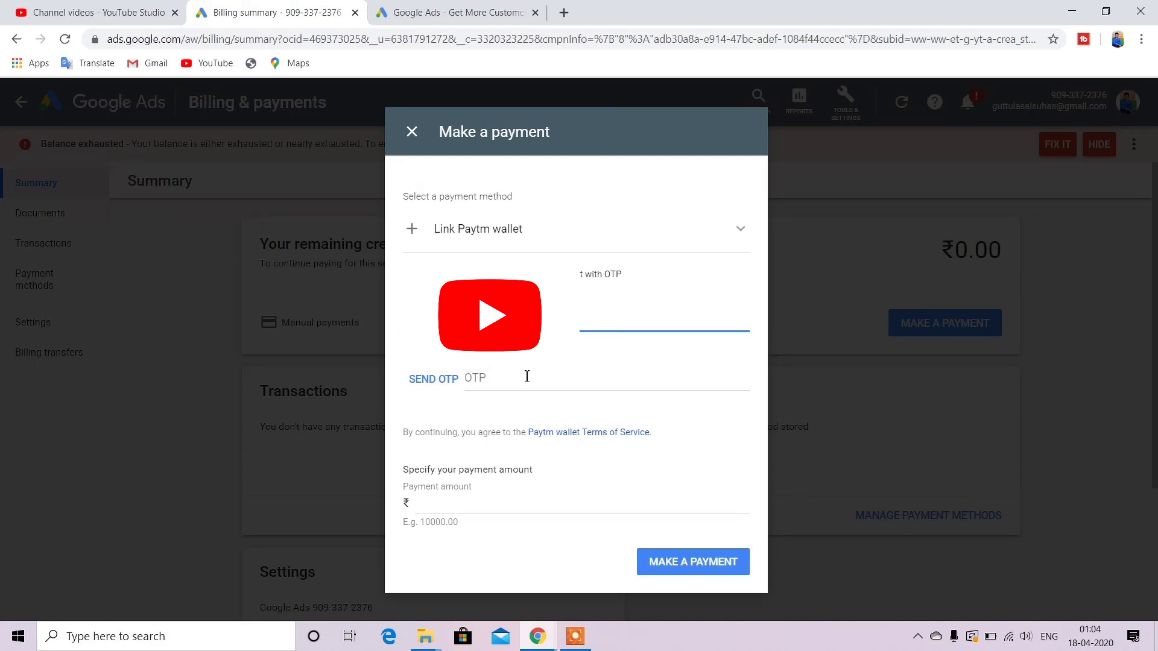
{"action": "left_click", "coordinate": [426, 382]}
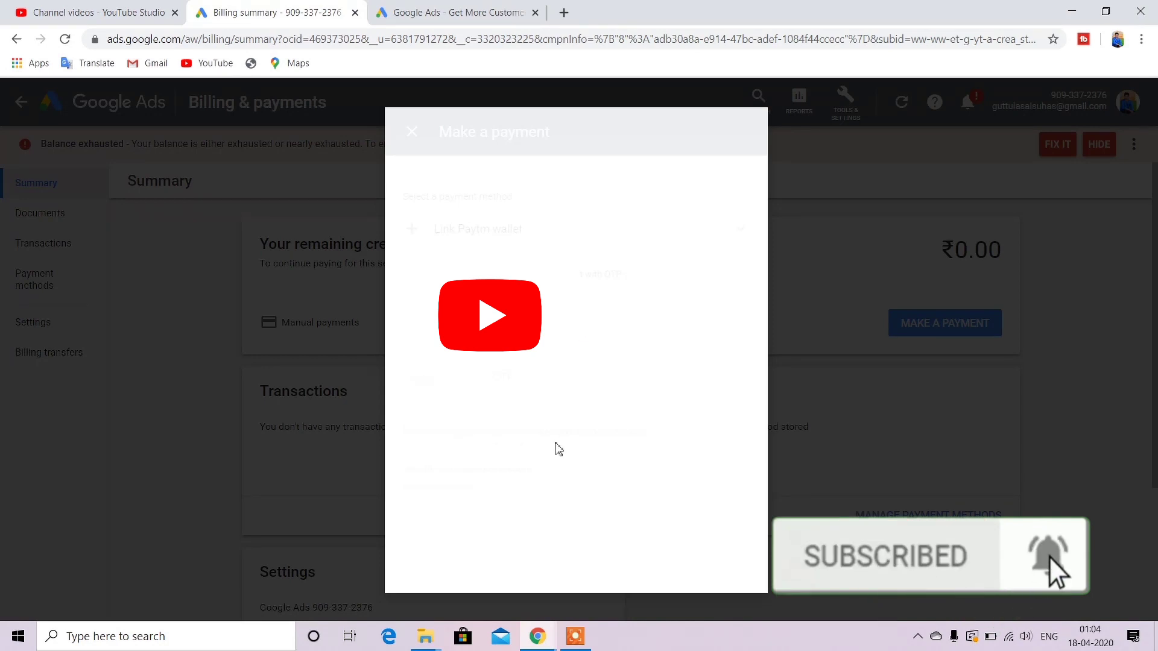
{"action": "left_click", "coordinate": [578, 379]}
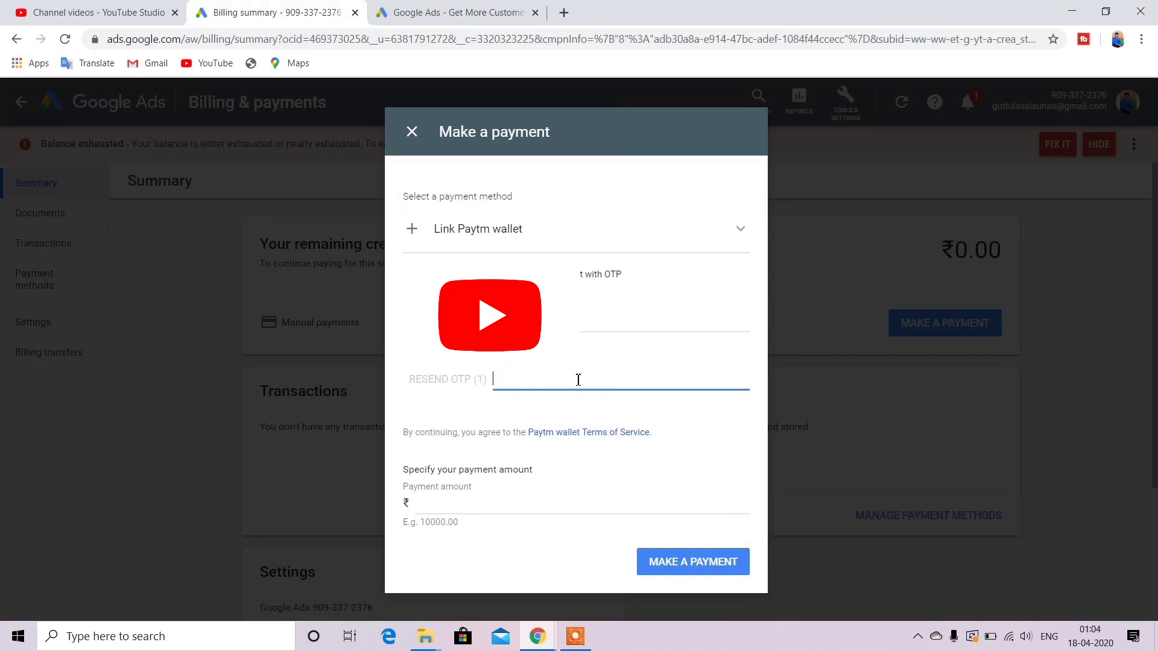
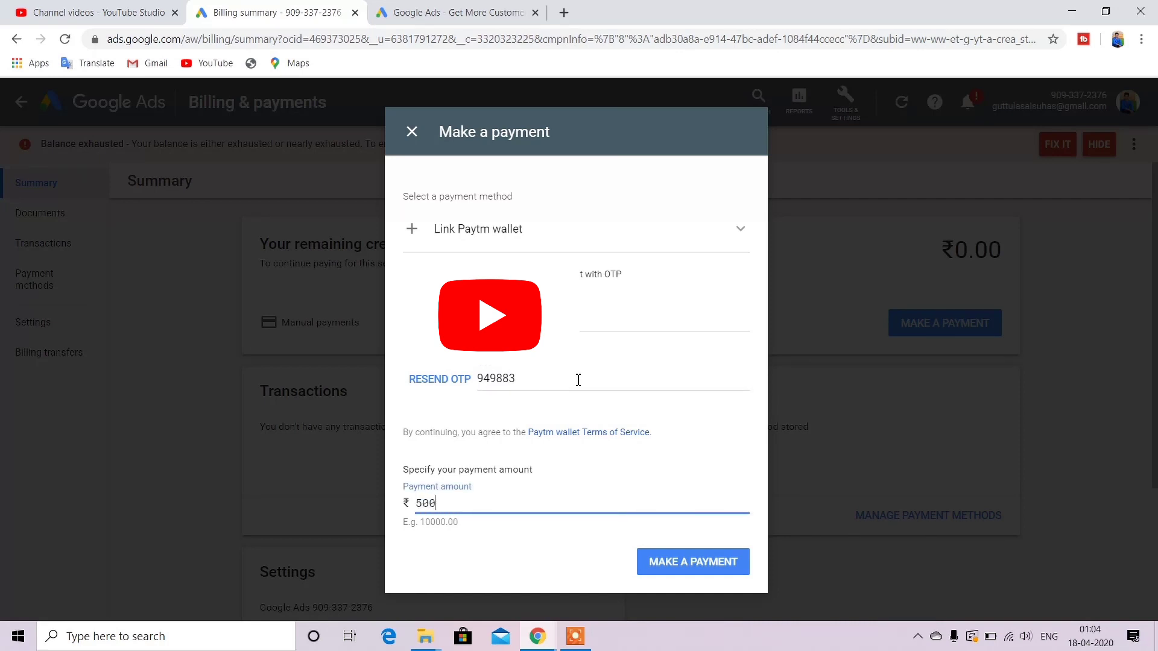
Step: Set the payment amount to ₹500.00 and submit the payment
{"action": "type", "text": "1"}
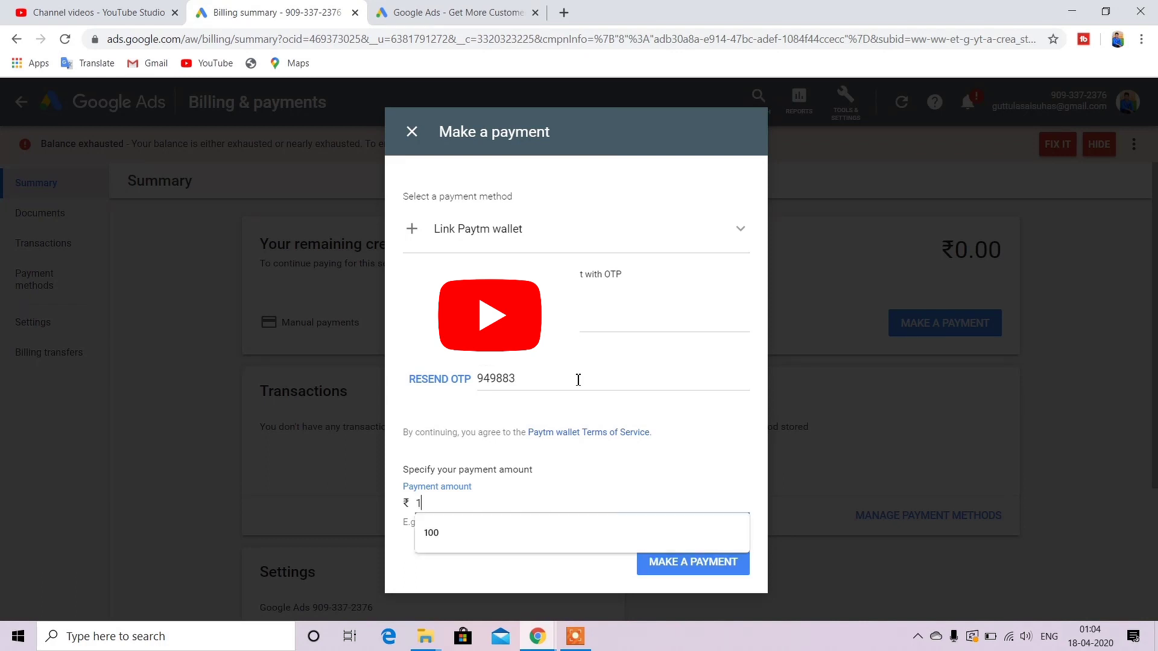
{"action": "type", "text": "00"}
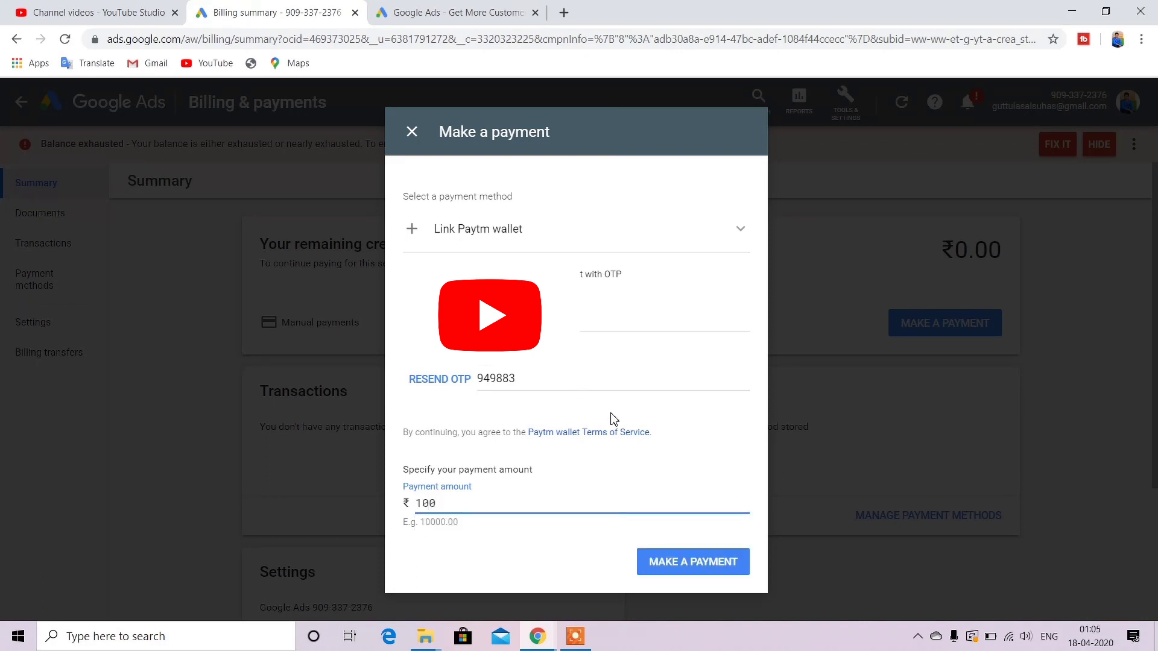
{"action": "left_click", "coordinate": [674, 566]}
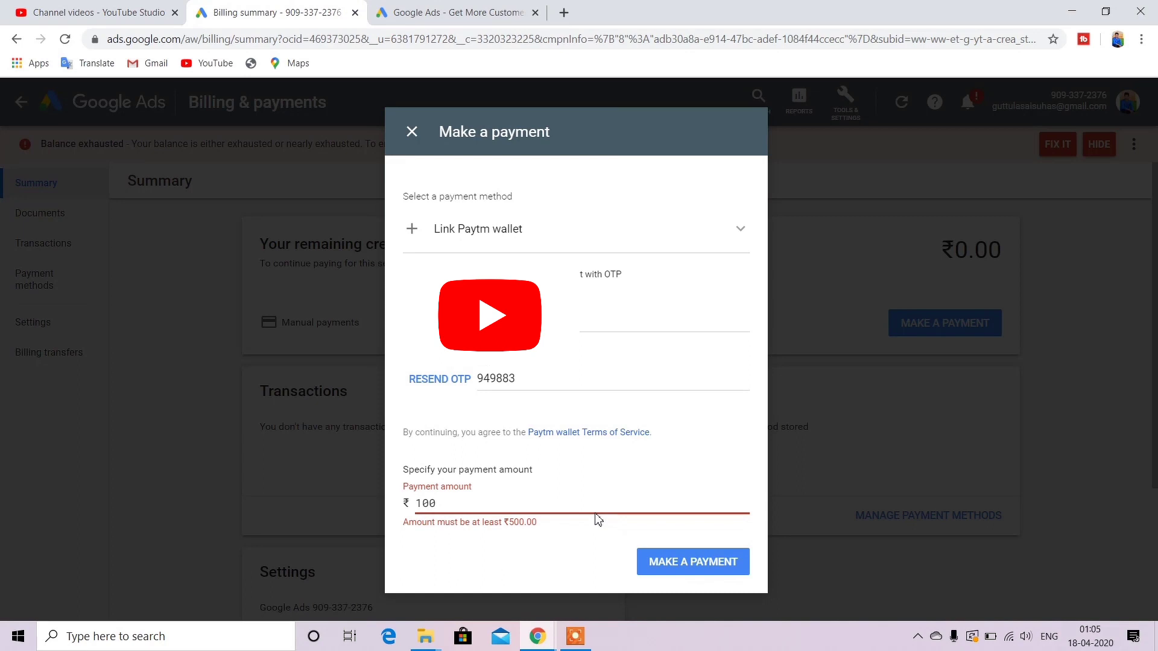
{"action": "type", "text": "50"}
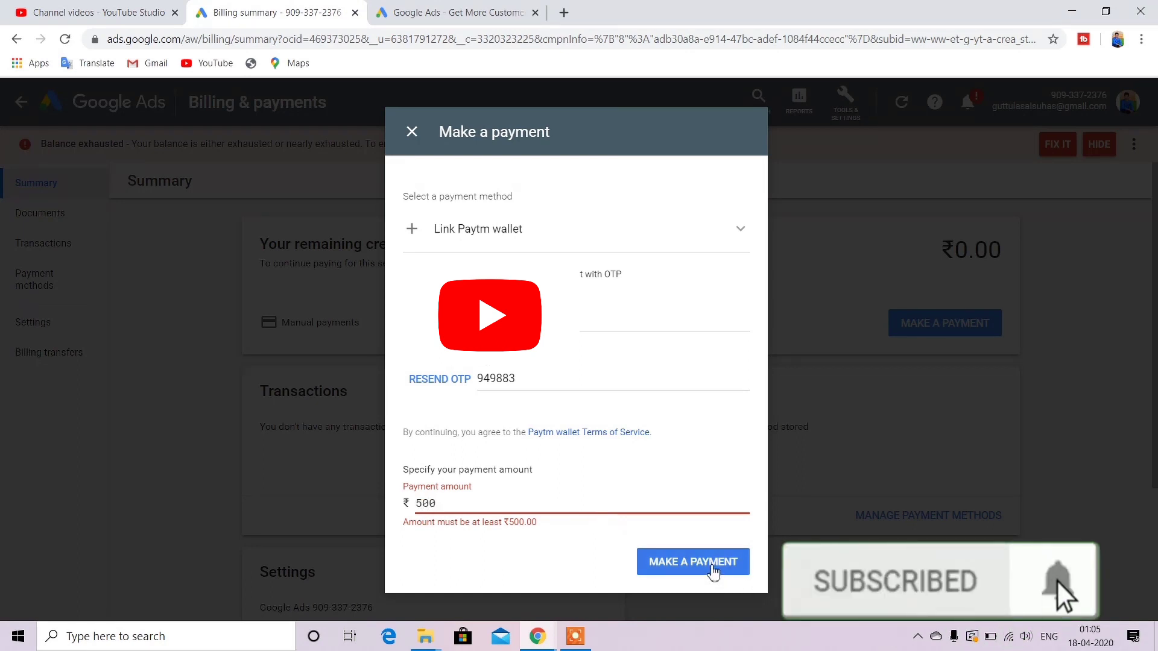
{"action": "left_click", "coordinate": [714, 570]}
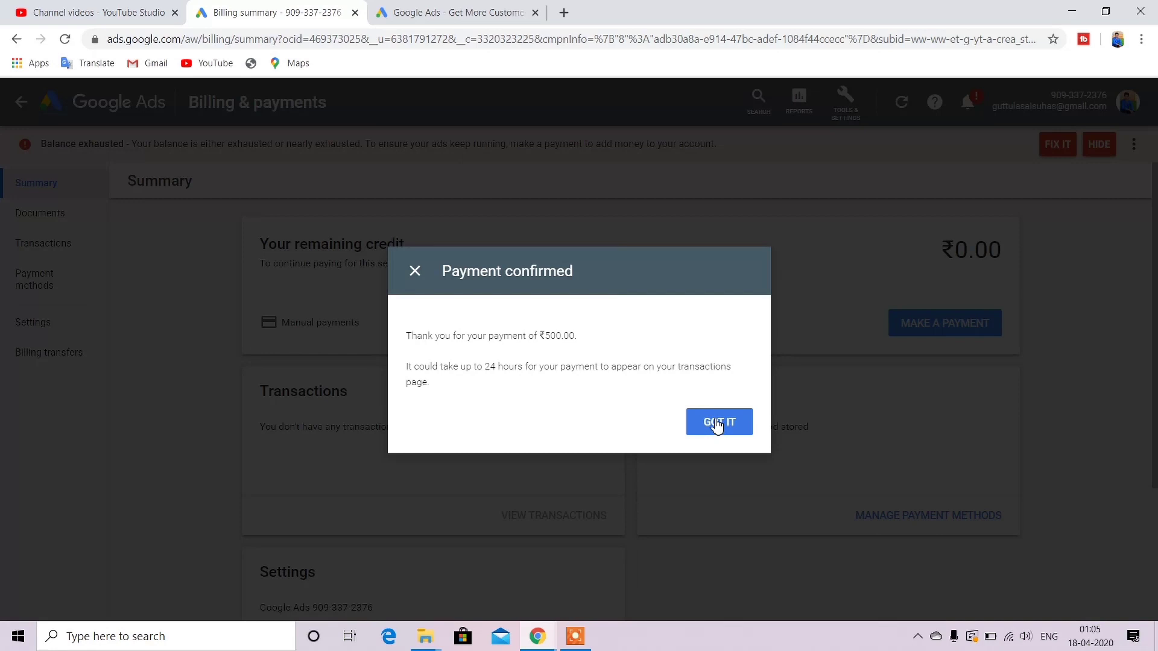
Step: Dismiss the payment confirmation and check the Summary's ₹500.00 remaining credit and transactions
{"action": "left_click", "coordinate": [714, 421]}
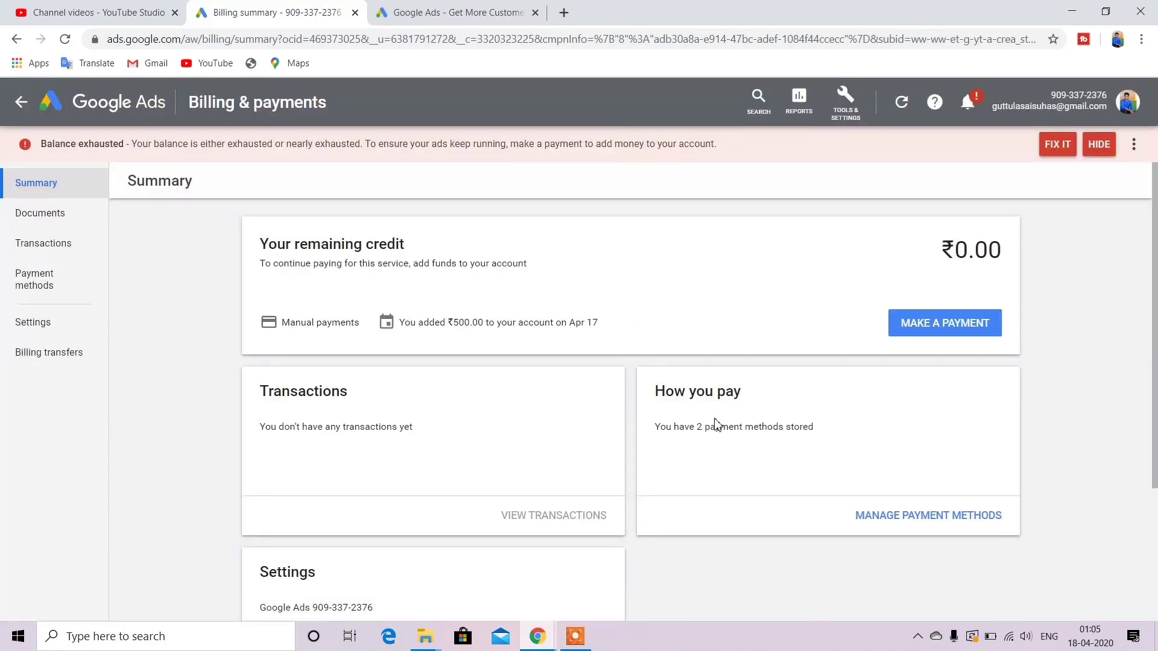
{"action": "scroll", "coordinate": [625, 422], "scroll_direction": "down", "scroll_amount": 1}
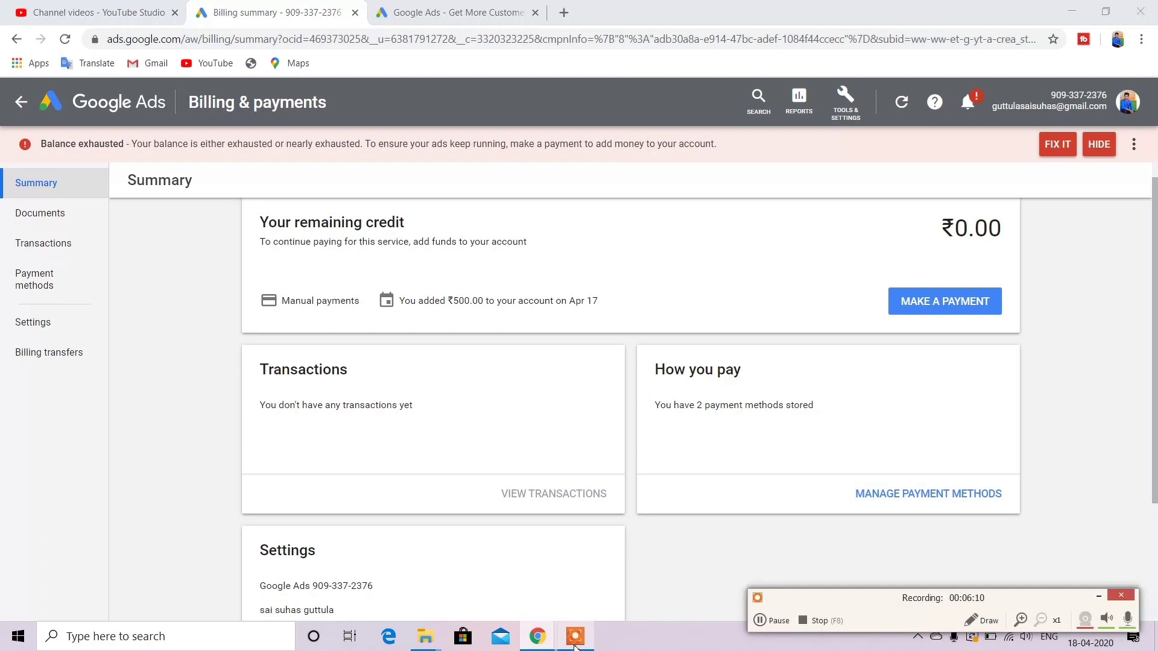
{"action": "left_click", "coordinate": [776, 621]}
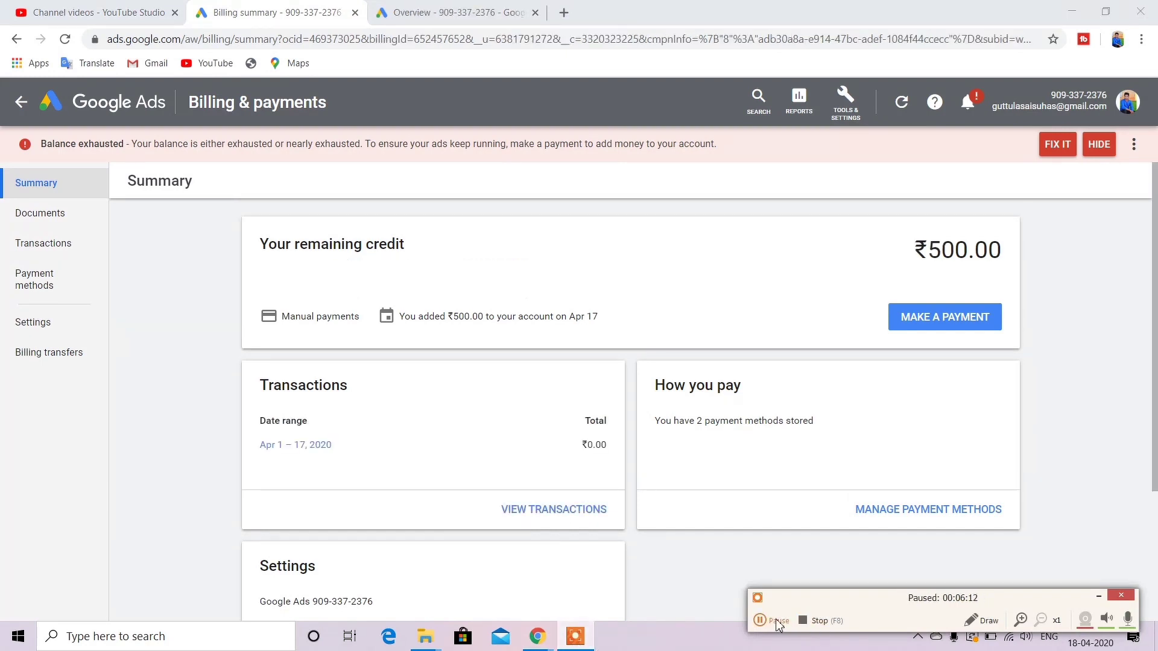
{"action": "left_click", "coordinate": [778, 621]}
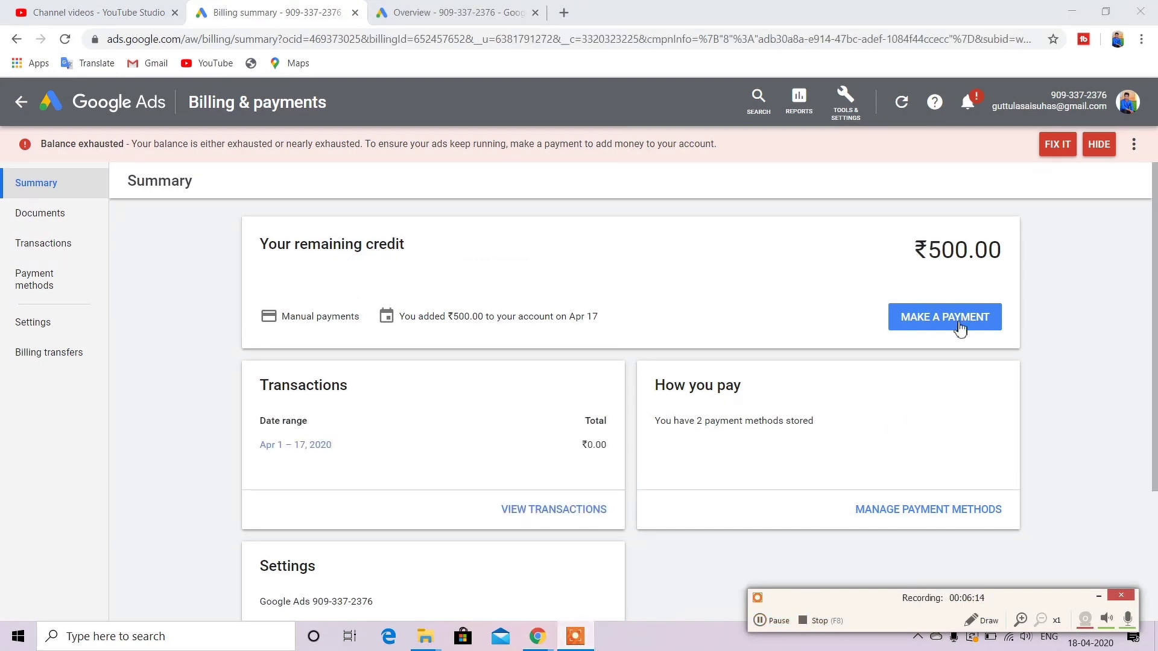